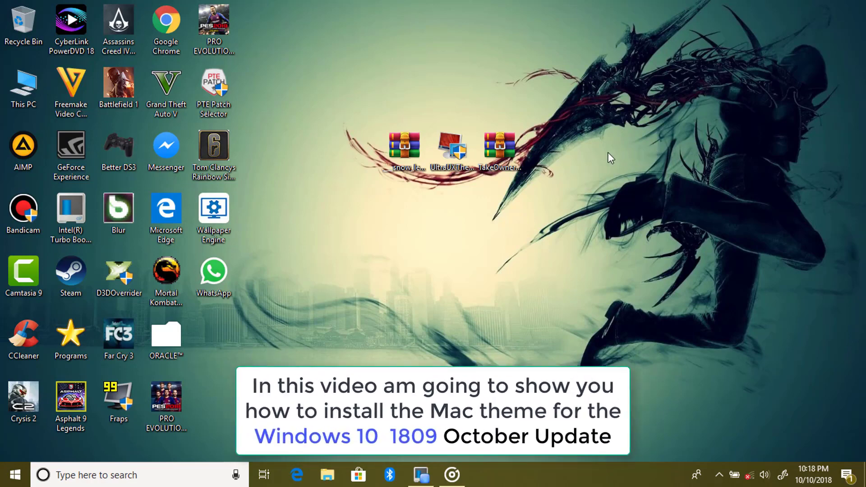
key("XF86AudioLowerVolume")
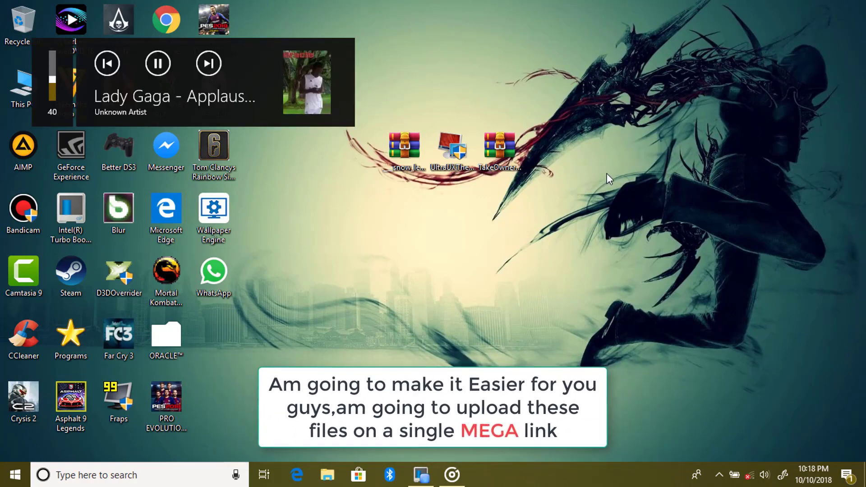
key("XF86AudioNext")
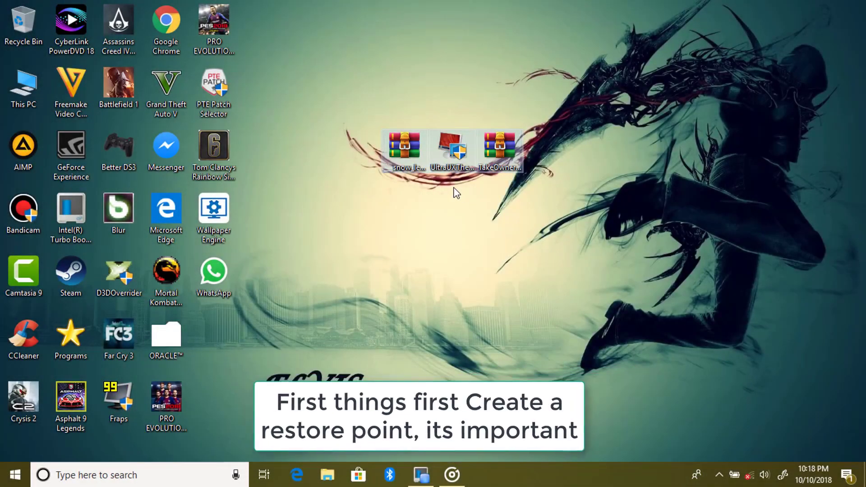
left_click(454, 188)
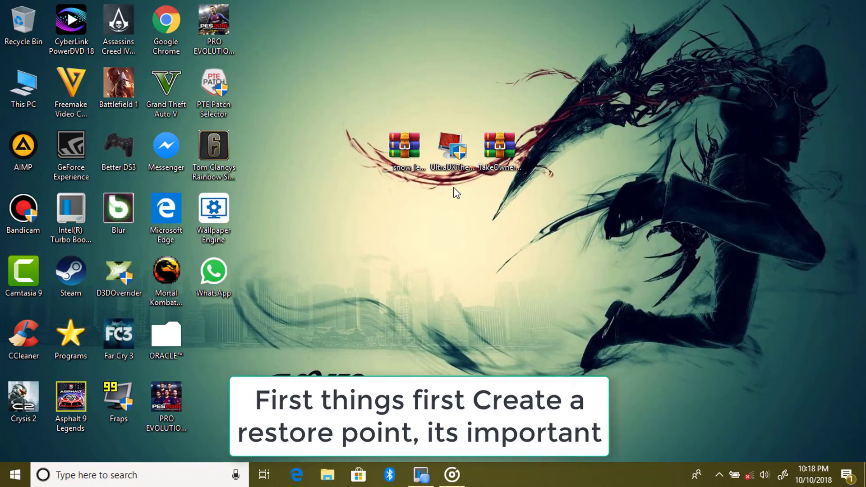
- Open the System Protection settings from this computer's properties and move the dialog clear of the window's links
right_click(17, 90)
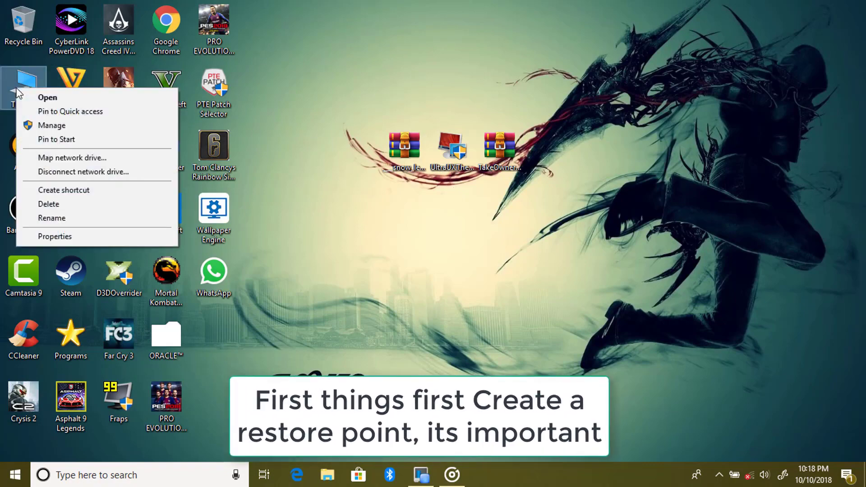
left_click(73, 236)
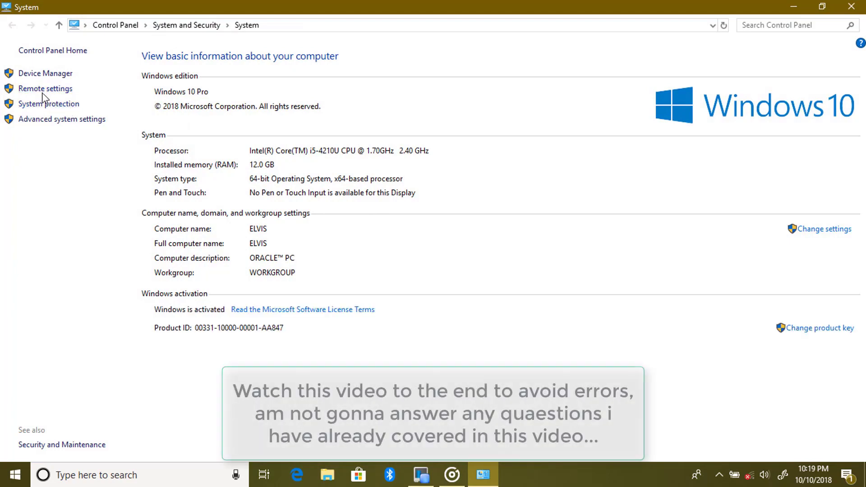
left_click(49, 104)
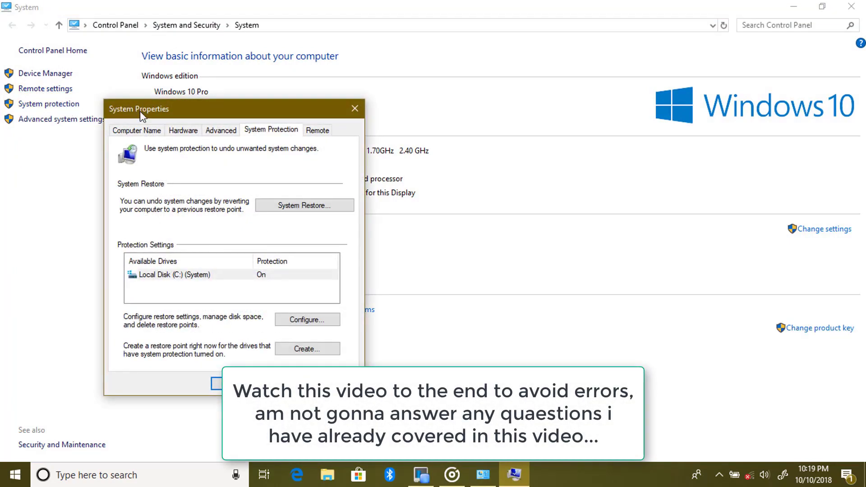
left_click_drag(140, 111, 348, 82)
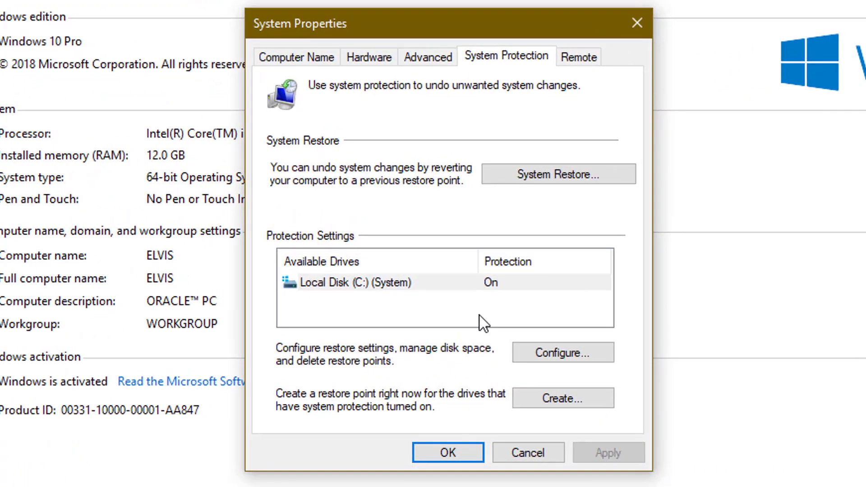
- Create a system restore point with the description "My Restore Point"
left_click(535, 396)
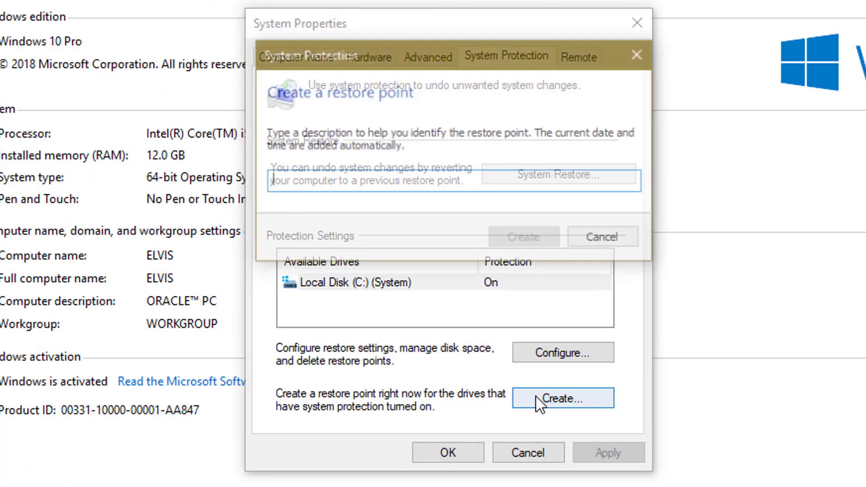
type("M")
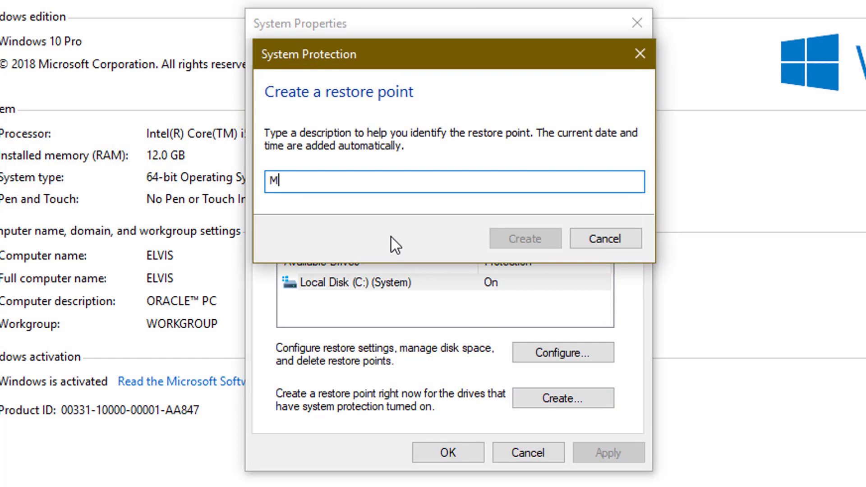
type("y Rest")
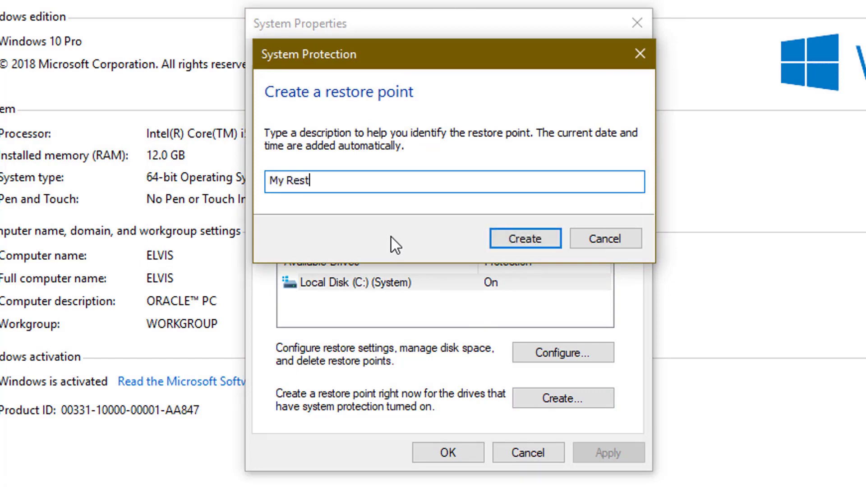
type("ore Point")
left_click(505, 243)
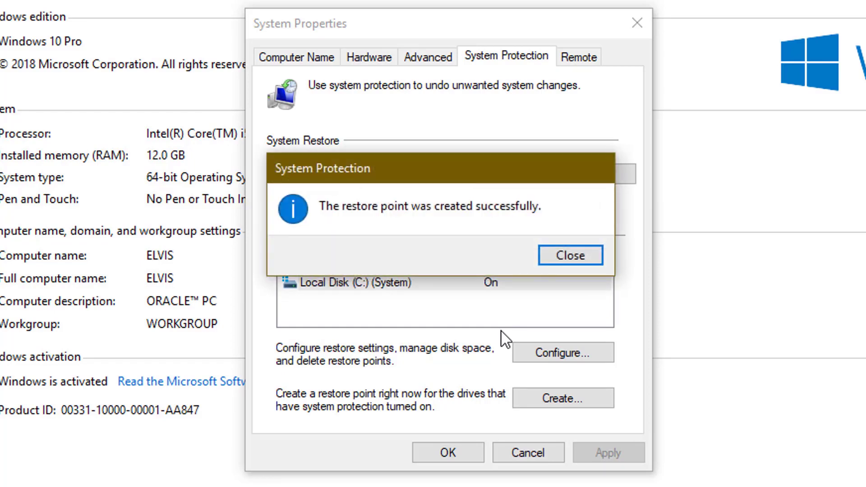
left_click(570, 256)
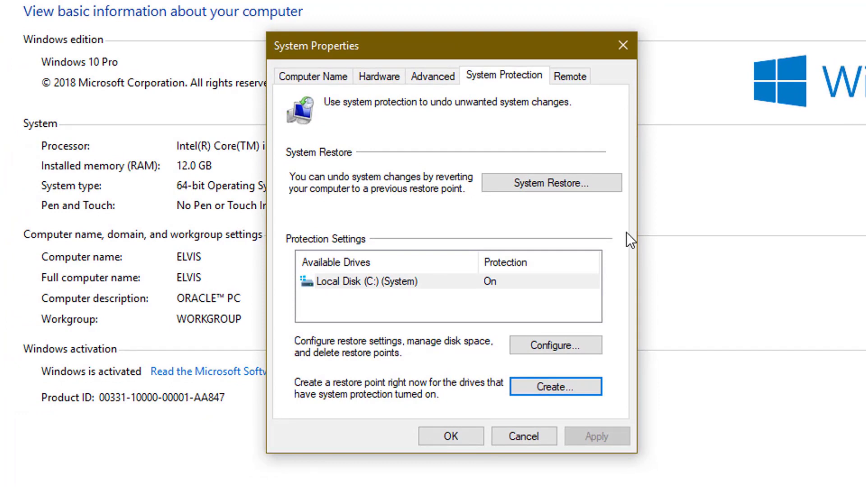
- Review "My Restore Point" in System Restore up to the confirmation page without restoring, and close all system windows
left_click(530, 181)
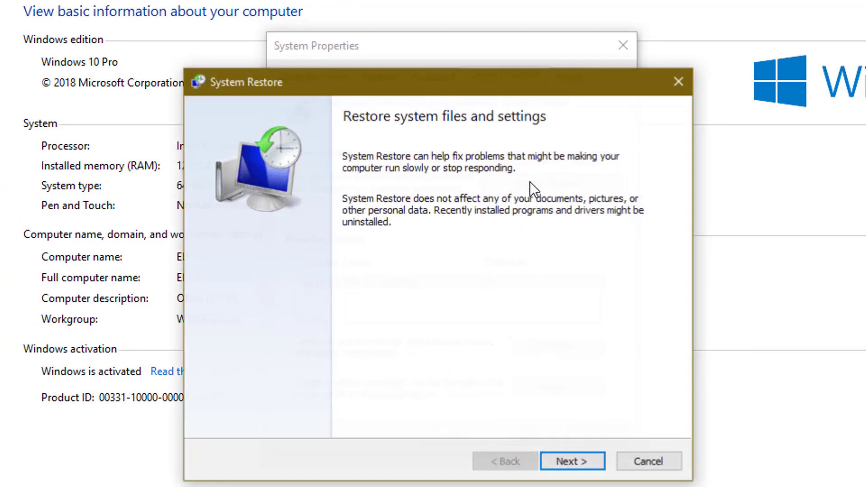
left_click(564, 462)
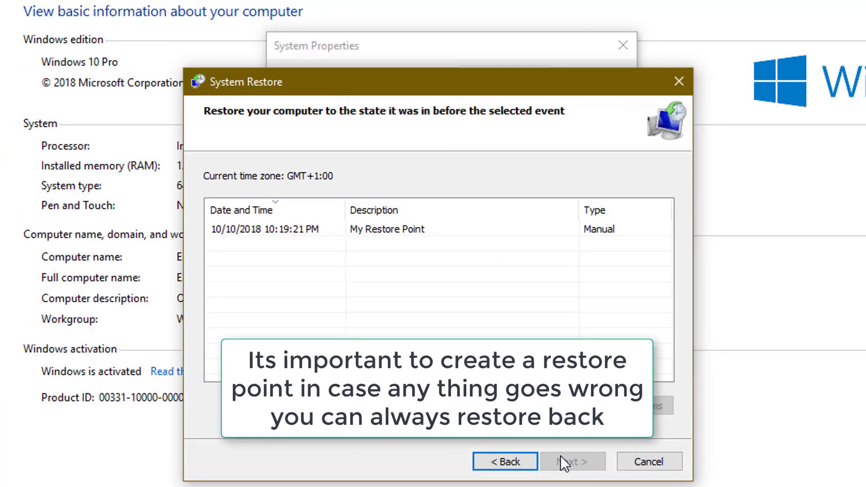
left_click(383, 228)
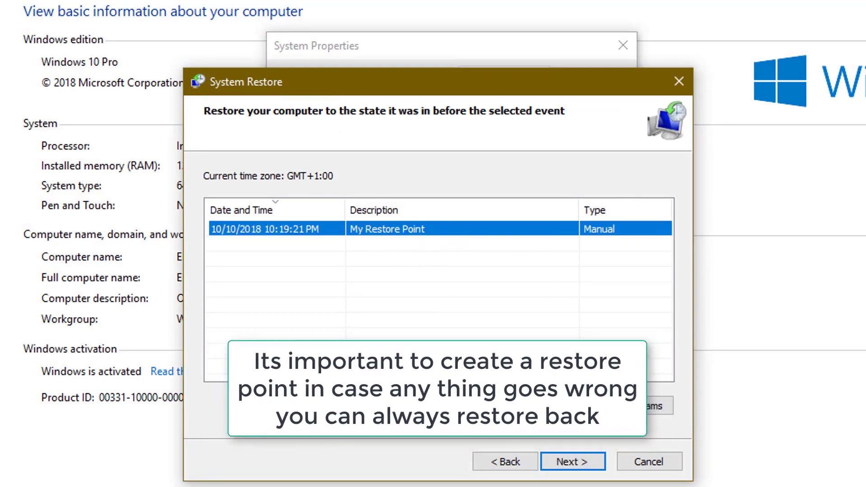
left_click(568, 465)
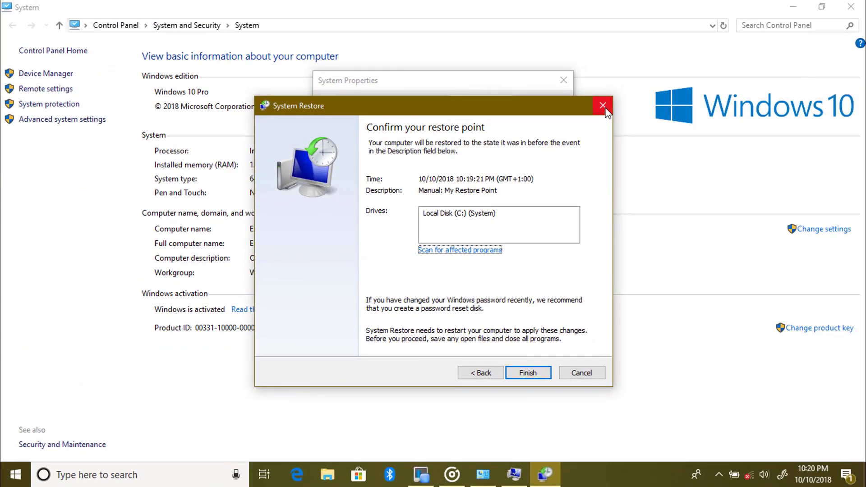
left_click(679, 81)
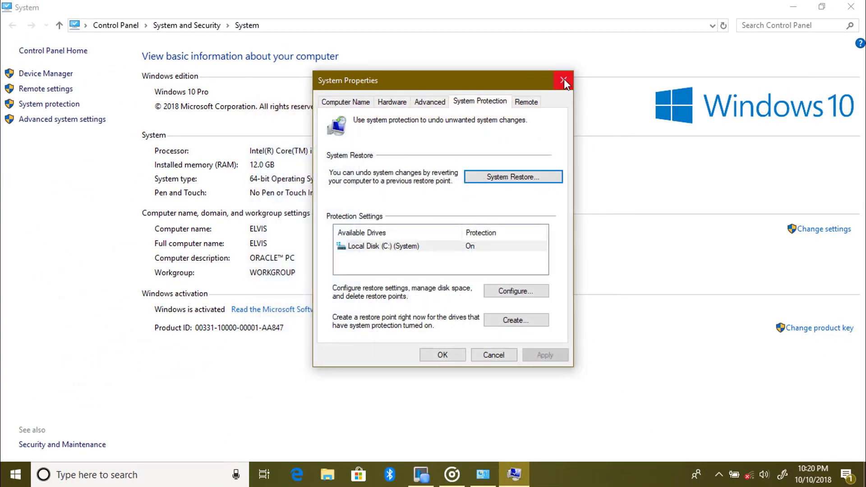
left_click(443, 355)
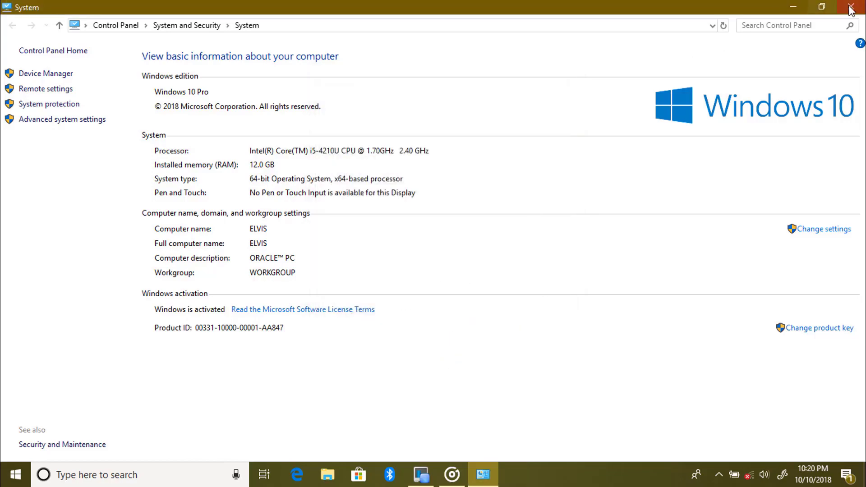
left_click(851, 7)
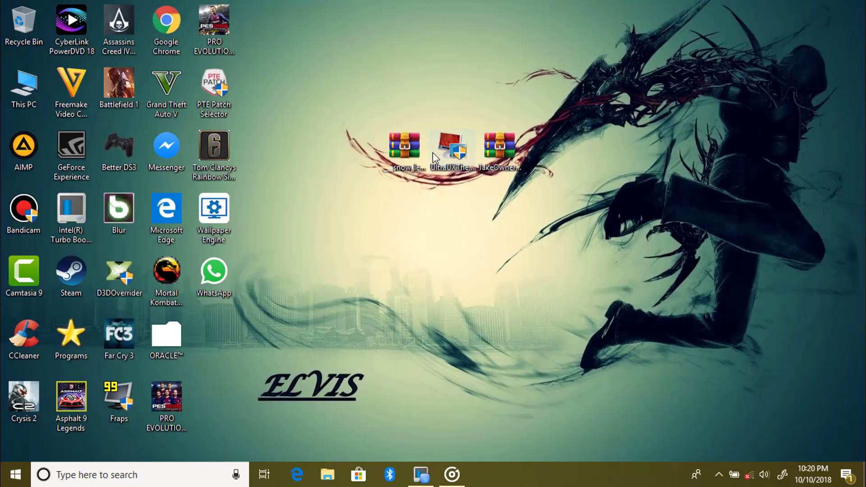
- Rearrange the three desktop files so the UltraUXThemePatcher installer sits apart, below the two archives
left_click_drag(397, 161, 397, 98)
left_click_drag(497, 157, 497, 101)
left_click(453, 151)
left_click_drag(452, 154, 450, 199)
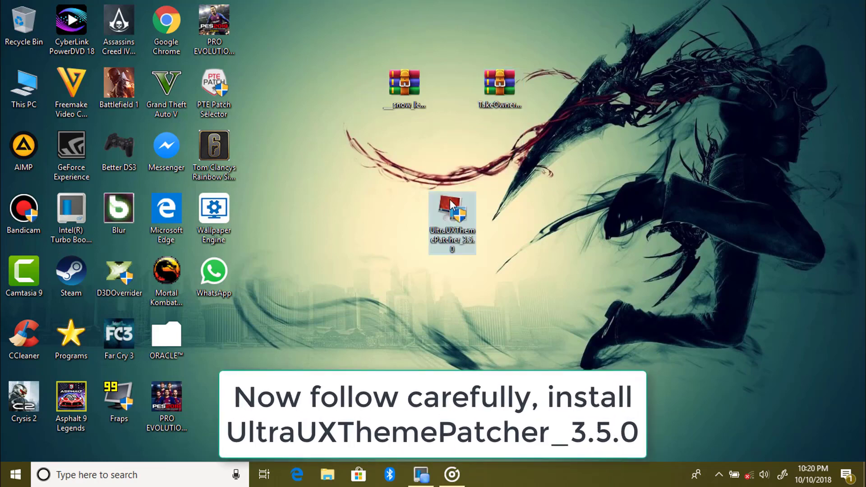
- Start the UltraUXThemePatcher 3.5.0 setup and accept the license agreement and its conditions
double_click(450, 199)
left_click(369, 328)
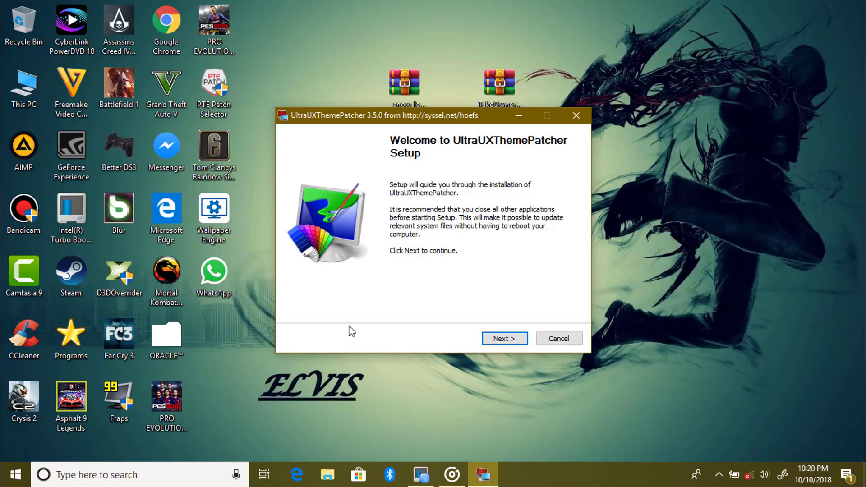
left_click(501, 344)
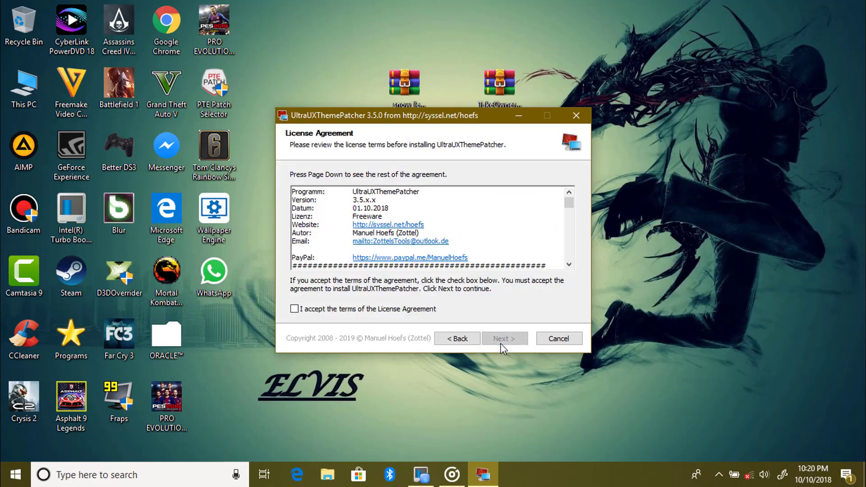
left_click(423, 308)
left_click(504, 338)
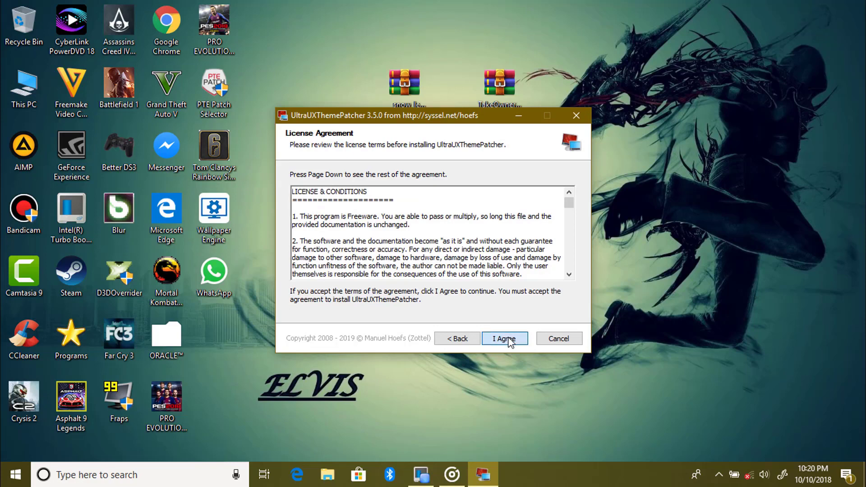
left_click(509, 341)
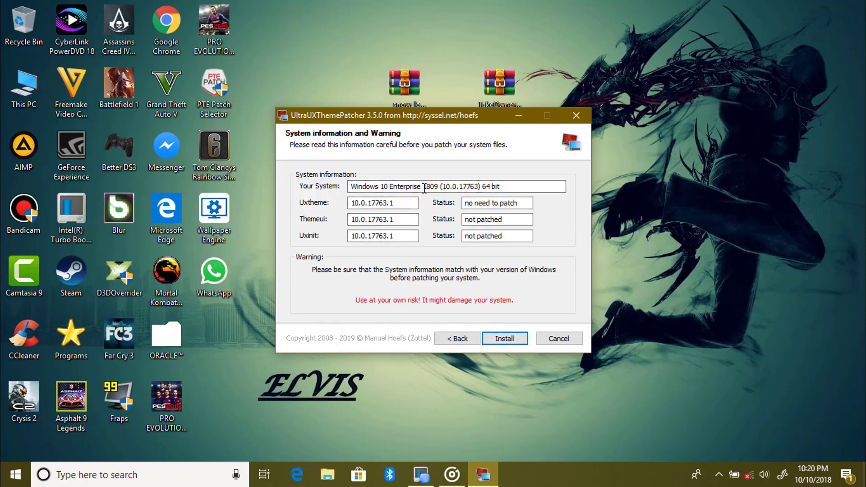
- Check the Windows version in the system information, install UltraUXThemePatcher and proceed past the donation page
left_click_drag(424, 187, 439, 186)
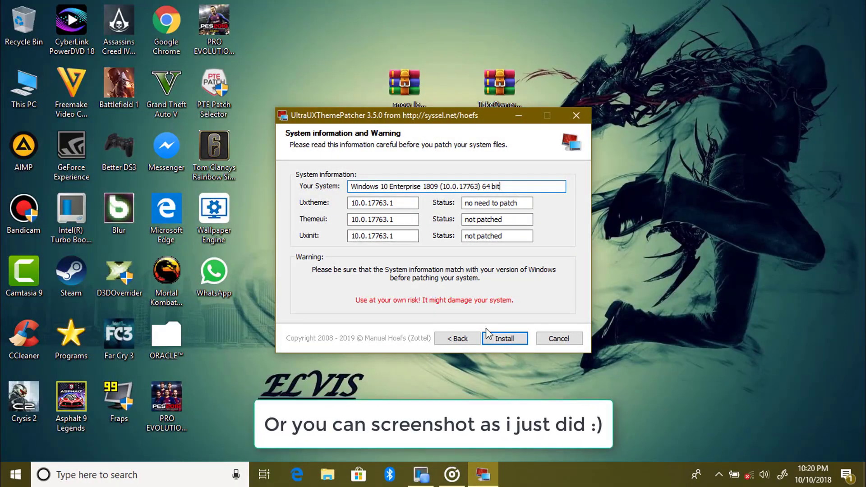
left_click(497, 338)
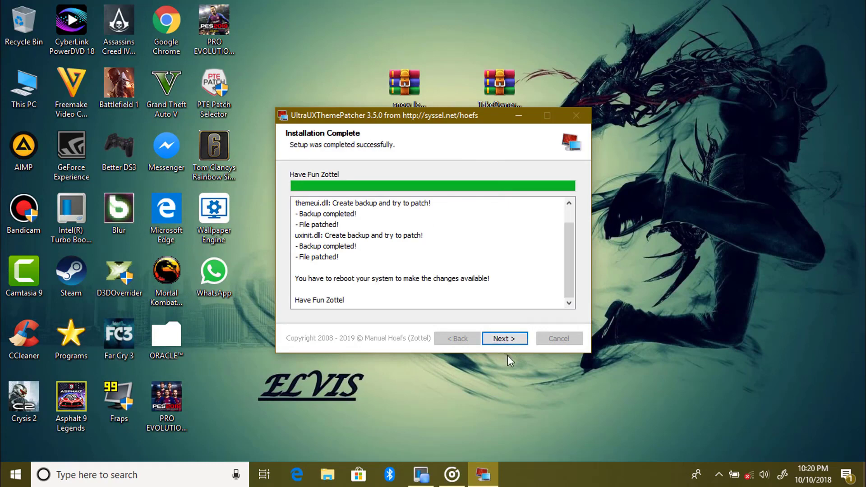
left_click(501, 339)
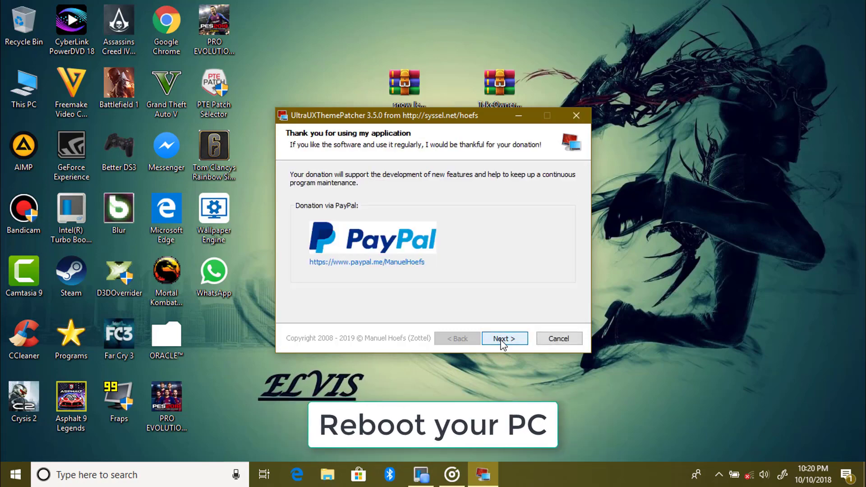
left_click(503, 339)
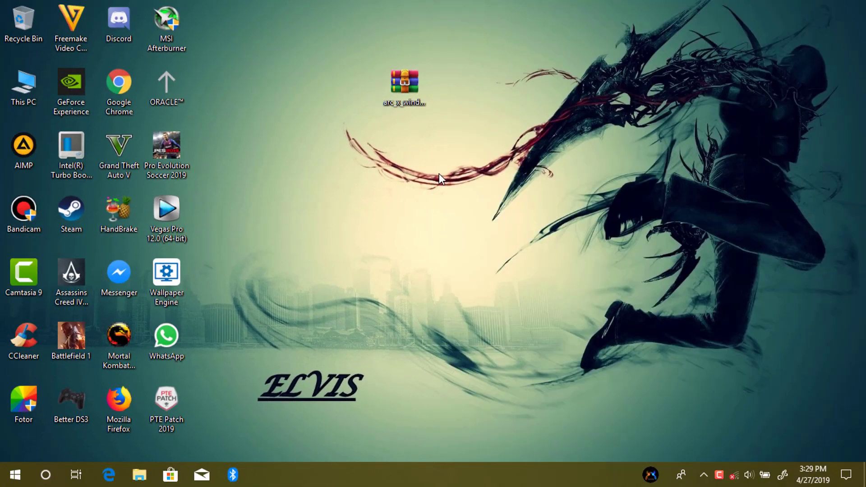
- Extract the arc_x_windows_10_theme_by_niivu_dcryfd4 archive into a folder of the same name on the desktop and delete the archive
left_click(402, 84)
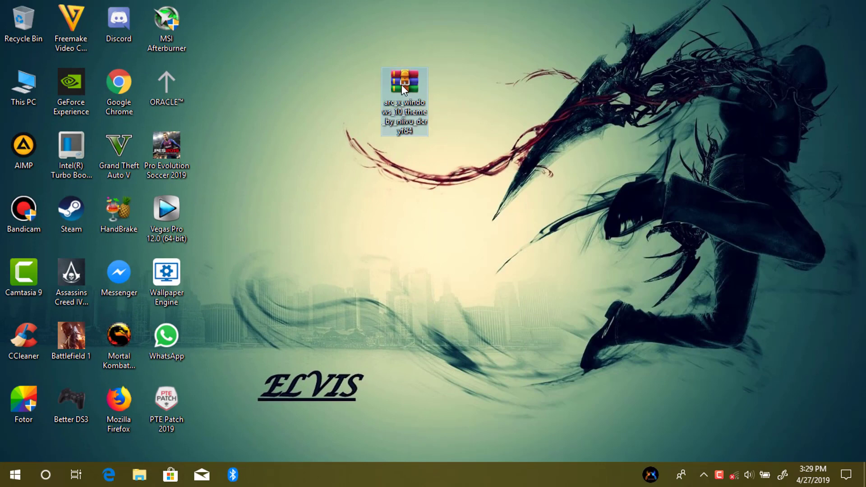
right_click(402, 85)
mouse_move(530, 126)
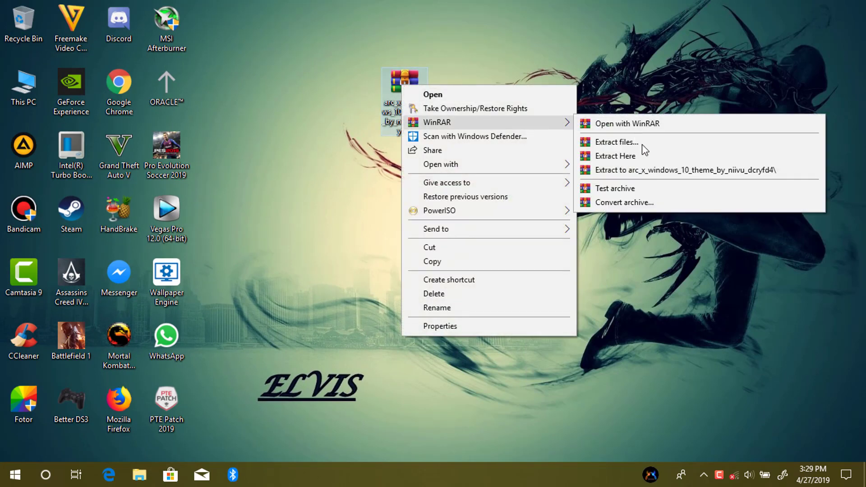
left_click(666, 170)
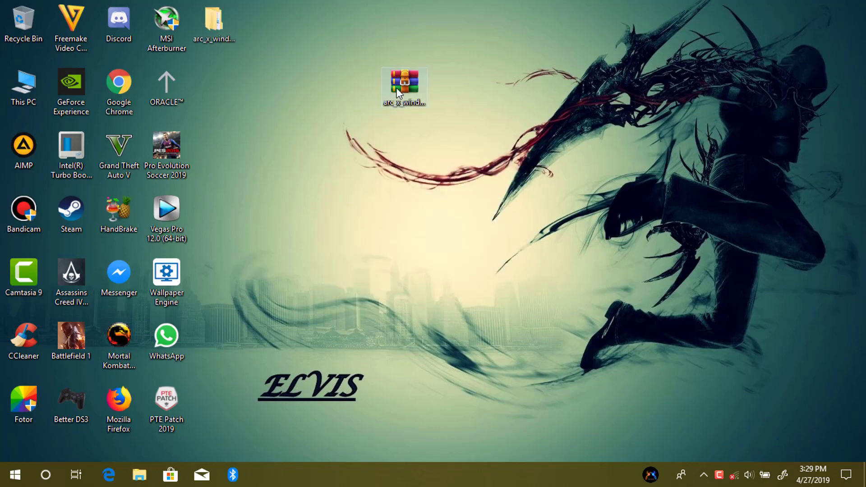
left_click(403, 76)
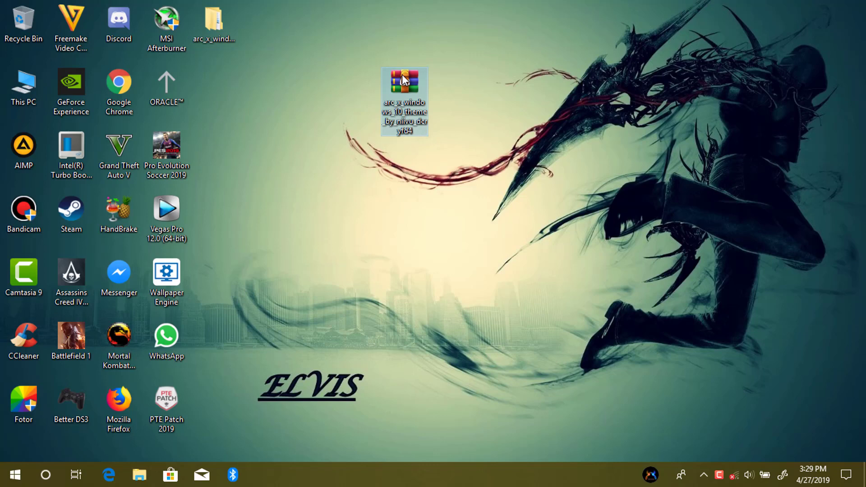
key("Delete")
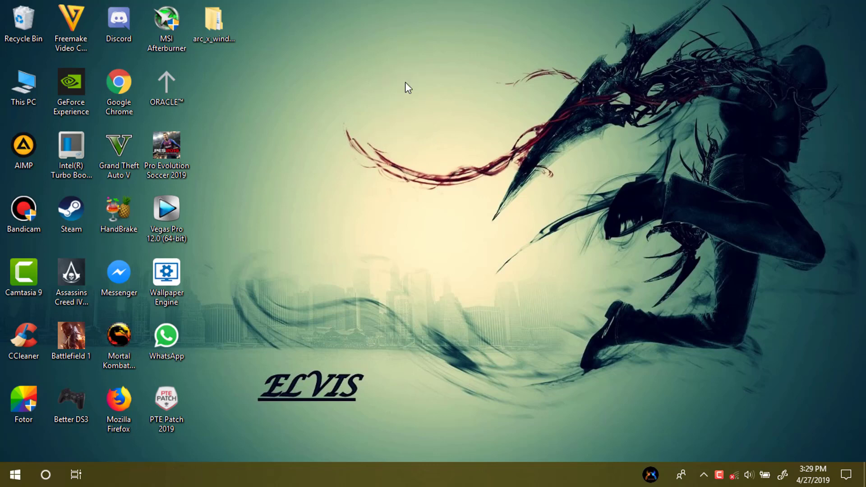
- Move the extracted theme folder to the middle of the desktop, and open it alongside a separate This PC window
left_click_drag(218, 34, 459, 110)
double_click(459, 109)
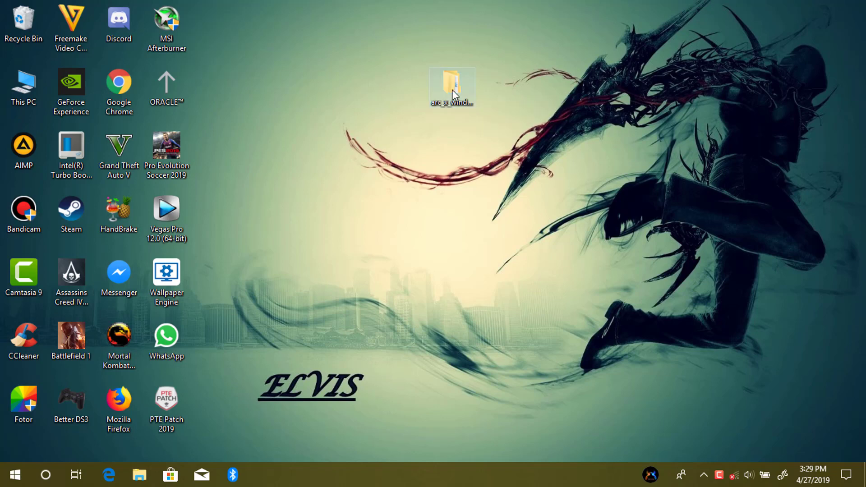
left_click_drag(600, 36, 623, 21)
double_click(34, 81)
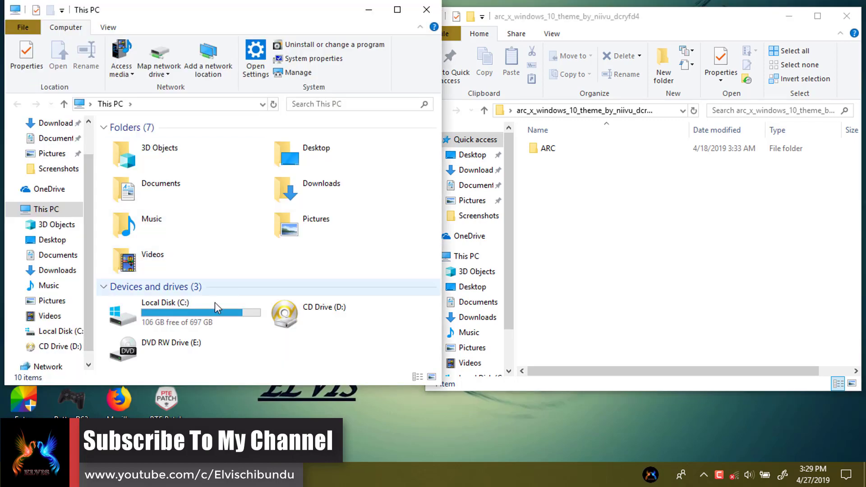
- Open the Windows/Resources/Themes folder on Local Disk (C:) in the This PC window
double_click(216, 308)
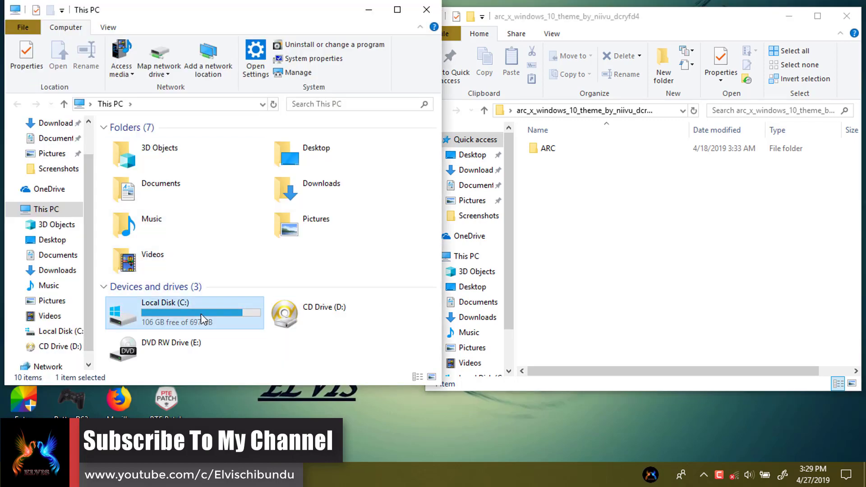
double_click(329, 253)
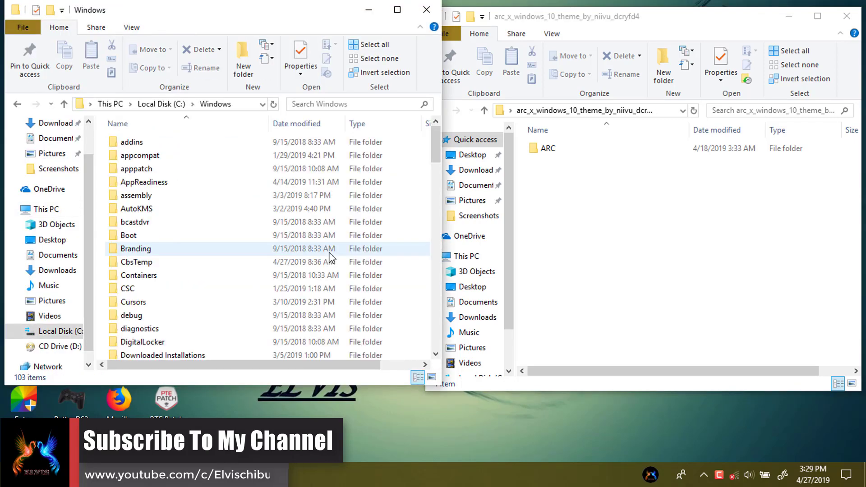
left_click(326, 253)
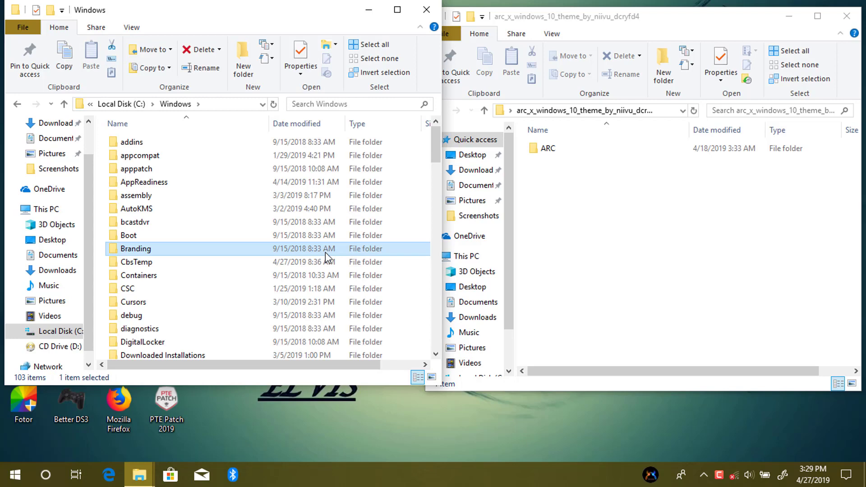
key("r")
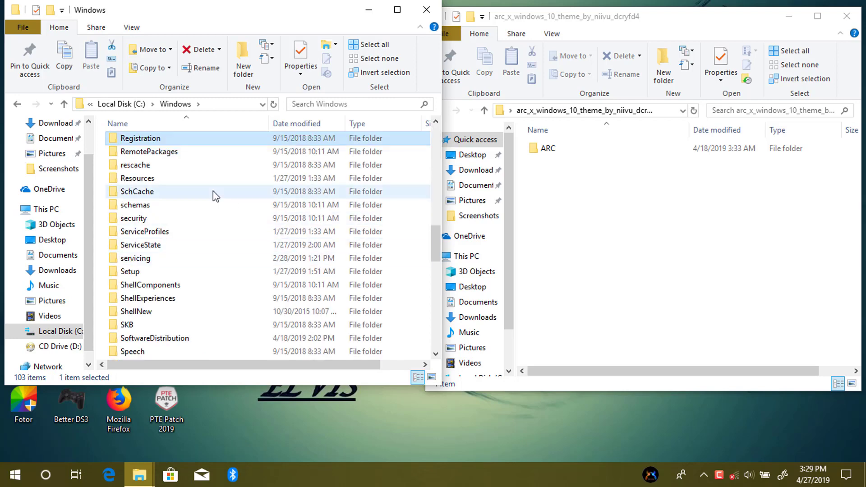
left_click(181, 182)
double_click(155, 183)
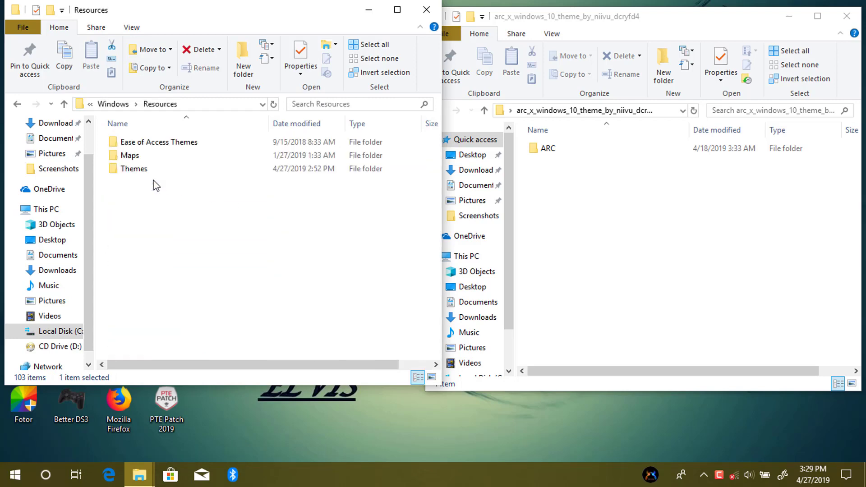
double_click(134, 168)
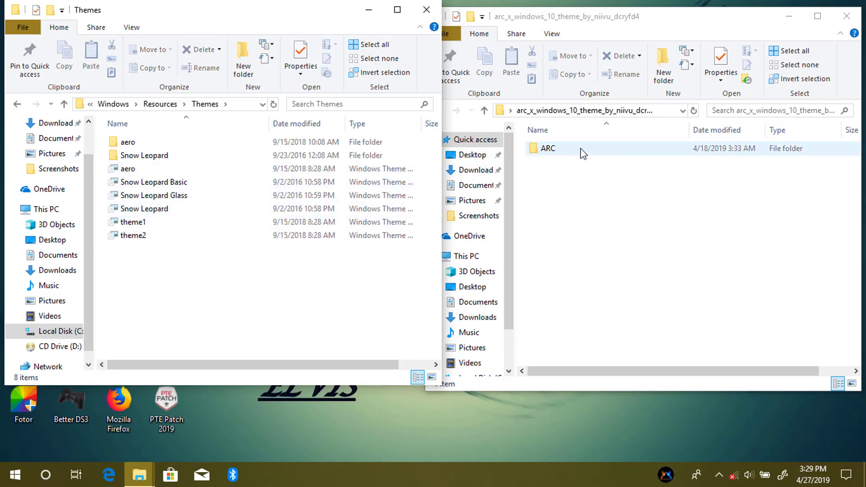
- Look through the Themes subfolder inside the extracted ARC folder, and view the CREDITS text file and close it
left_click(602, 153)
double_click(602, 153)
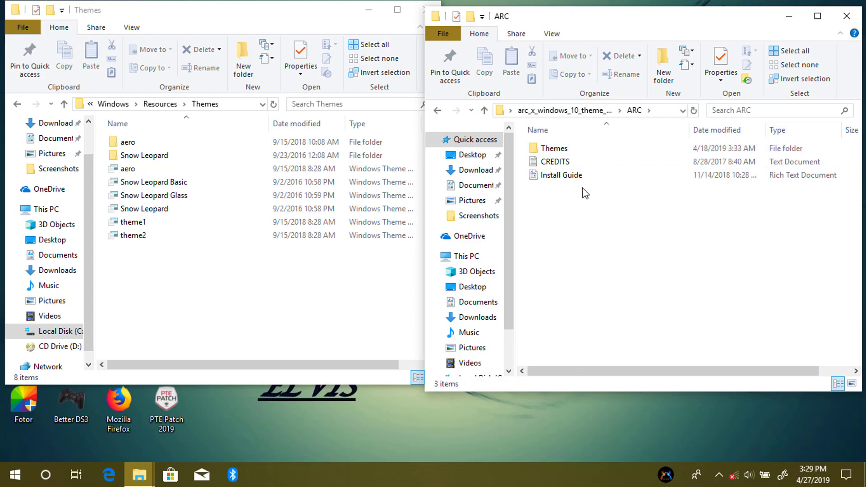
double_click(582, 150)
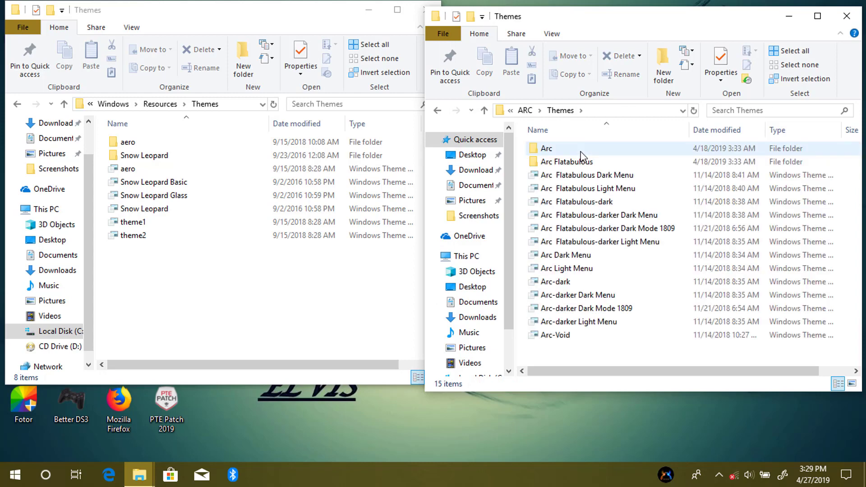
left_click(438, 110)
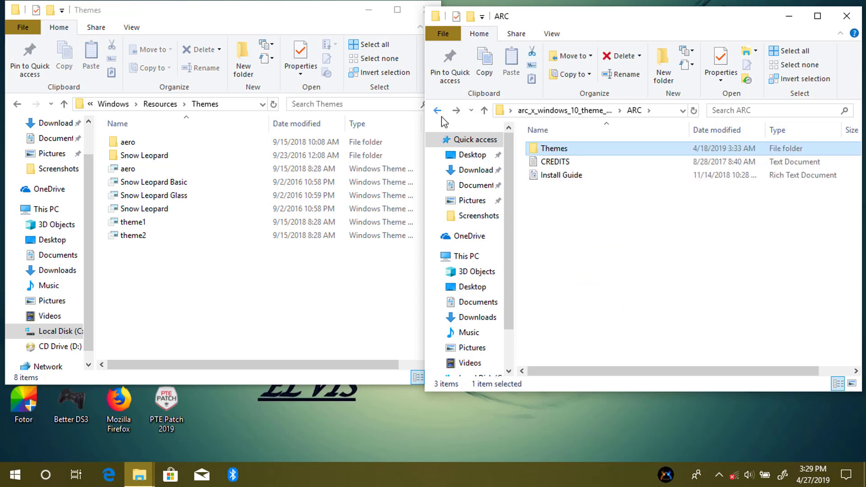
double_click(550, 163)
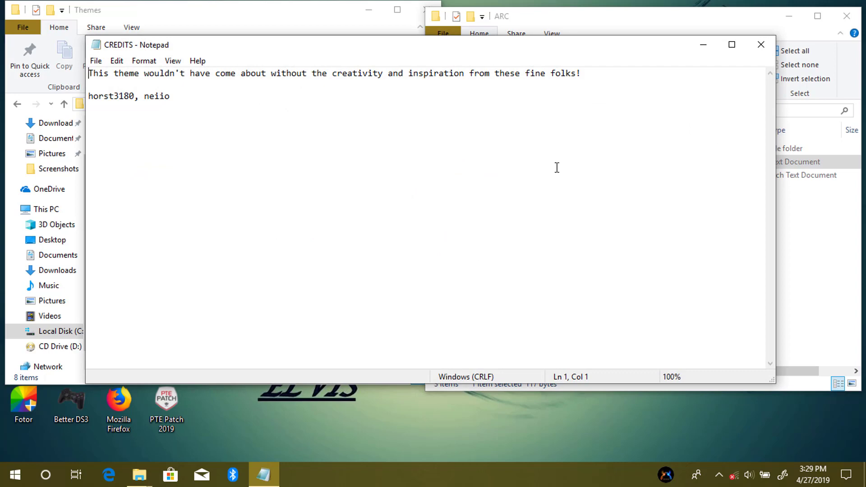
left_click(761, 45)
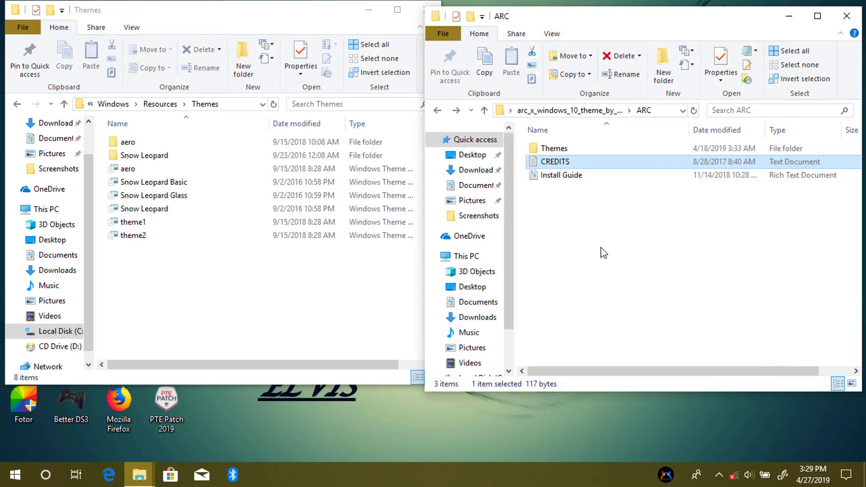
- Read through the Install Guide document in the ARC folder and close it
double_click(577, 177)
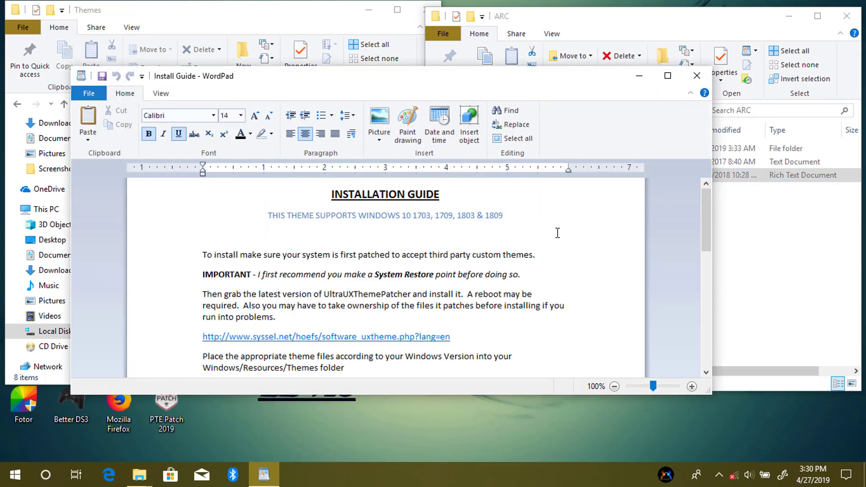
scroll(558, 233, "down", 3)
scroll(558, 231, "down", 3)
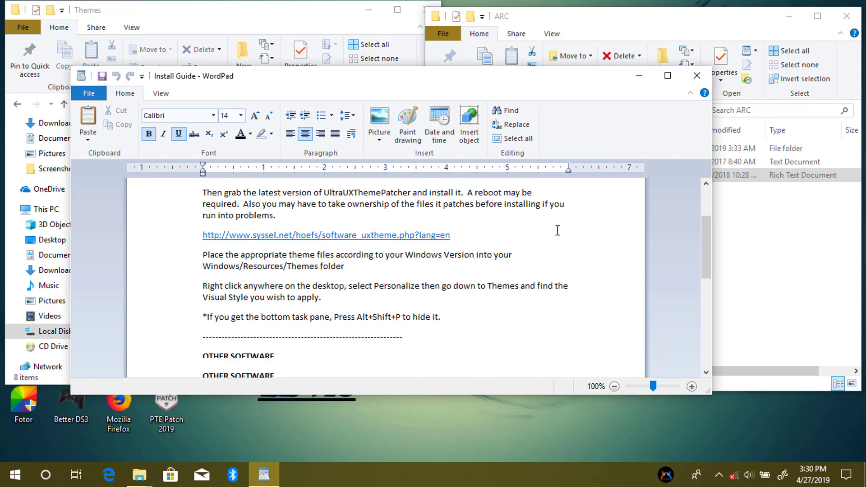
scroll(557, 231, "down", 1)
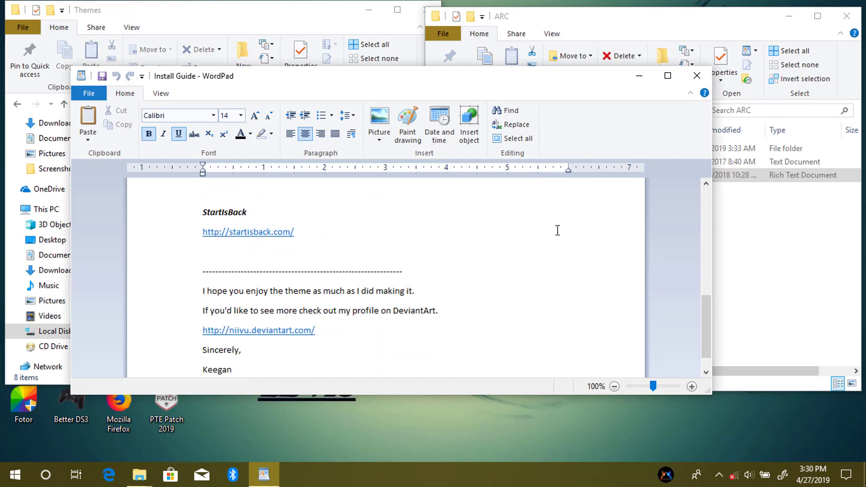
scroll(558, 230, "down", 1)
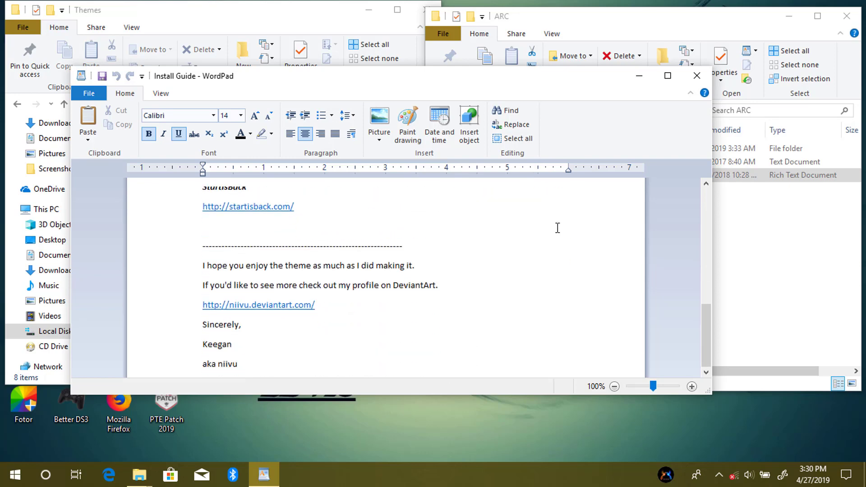
scroll(557, 228, "up", 10)
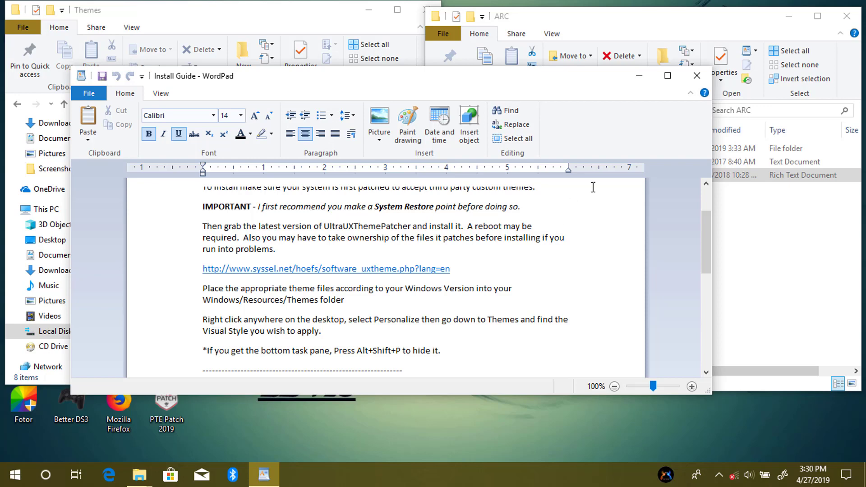
left_click(697, 76)
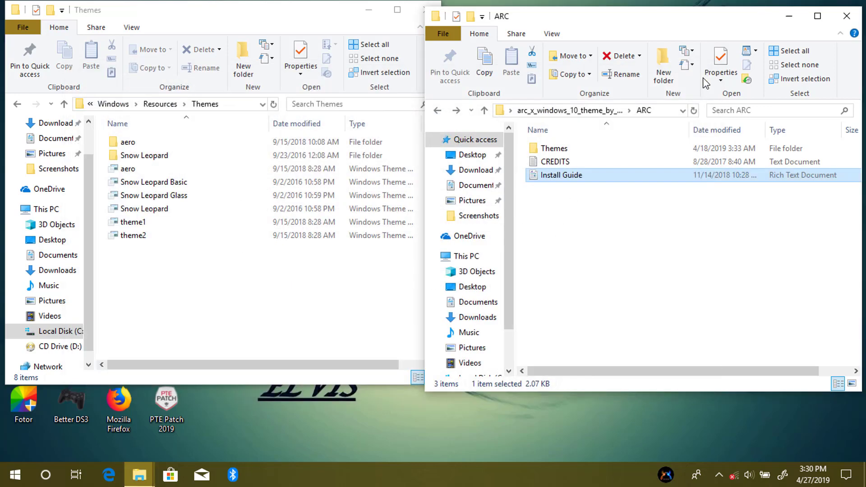
- Copy all folders and theme files from ARC's Themes subfolder into Windows/Resources/Themes, and minimize both folder windows
left_click(574, 148)
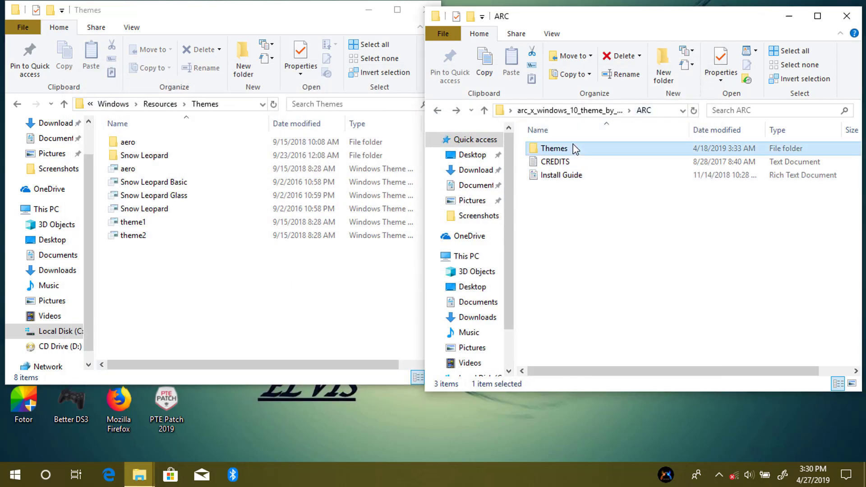
double_click(581, 147)
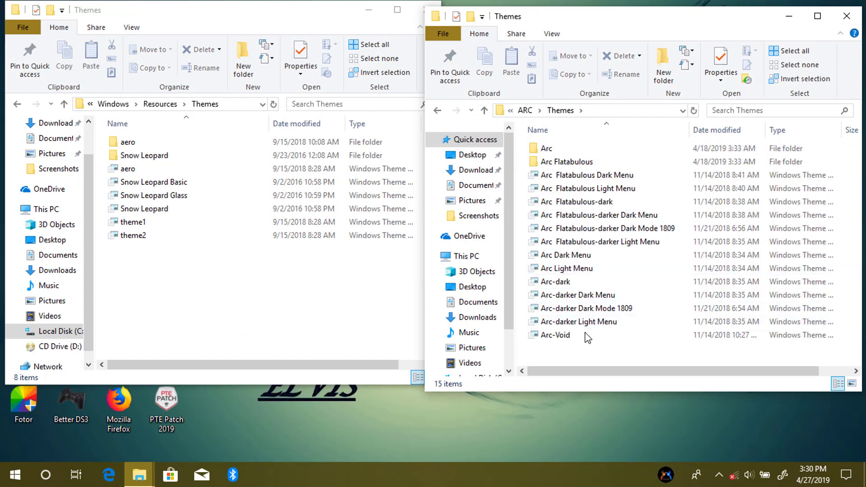
left_click_drag(583, 346, 584, 132)
right_click(542, 215)
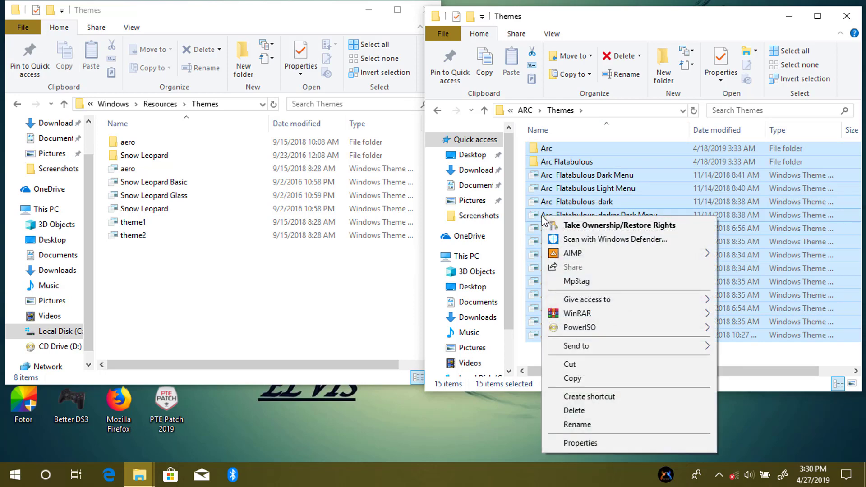
left_click(572, 378)
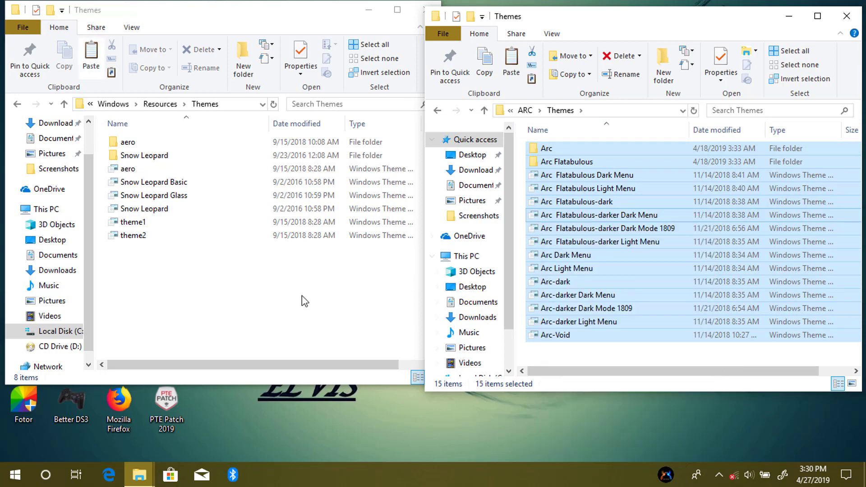
left_click(251, 294)
right_click(252, 294)
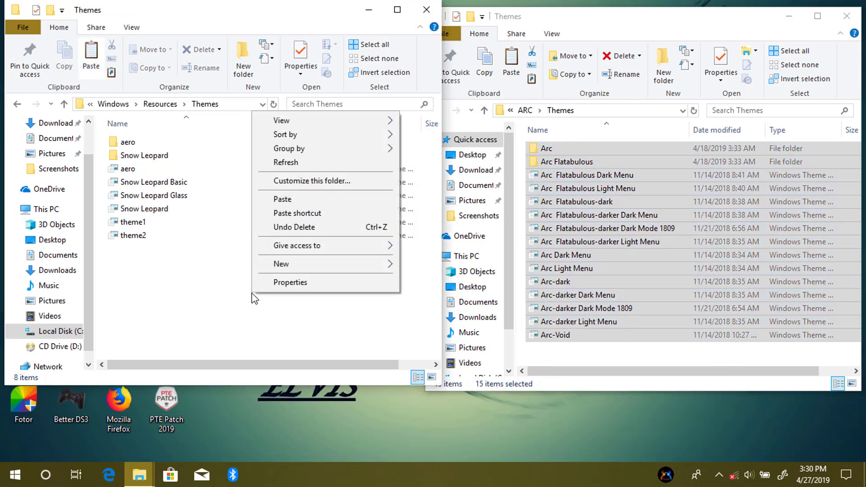
left_click(289, 201)
left_click(222, 175)
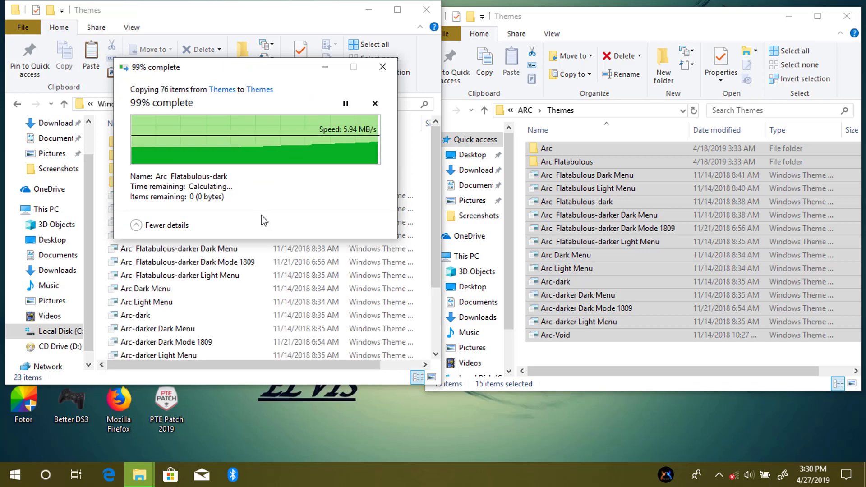
left_click(369, 14)
left_click(791, 18)
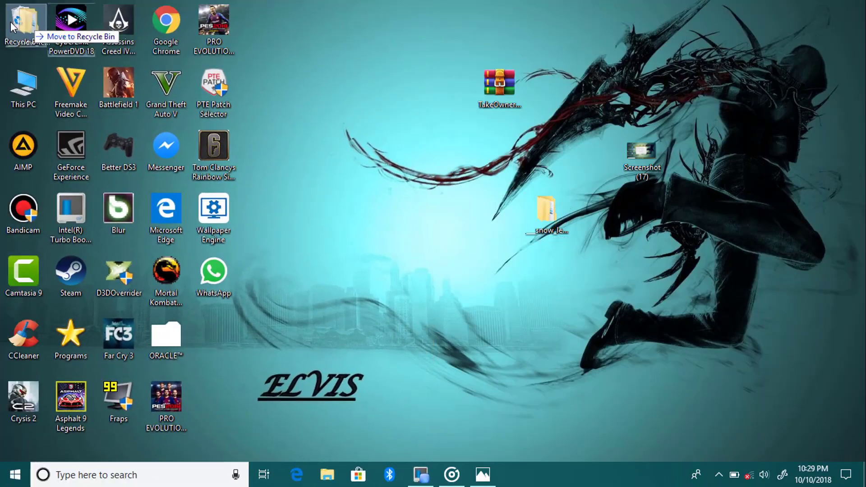
- Move the snow leopard folder from the desktop to the Recycle Bin, and check the contents of the TakeOwnershipEx.zip archive
left_click_drag(12, 26, 13, 26)
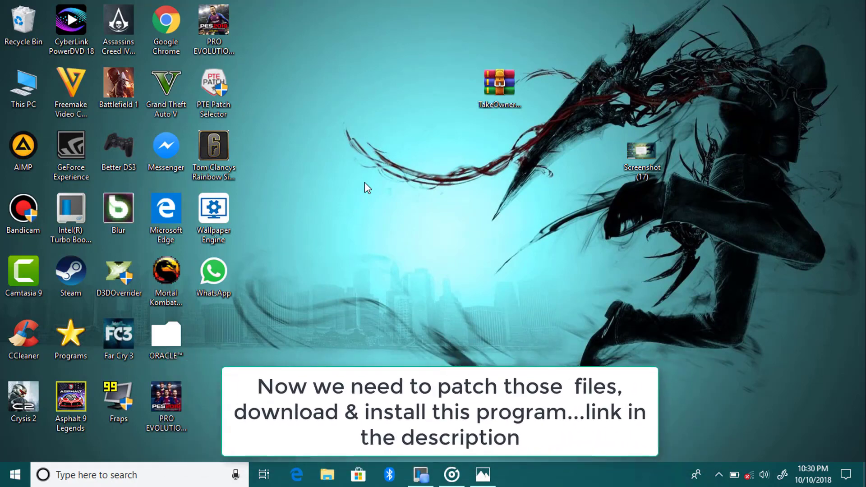
left_click(505, 87)
double_click(505, 86)
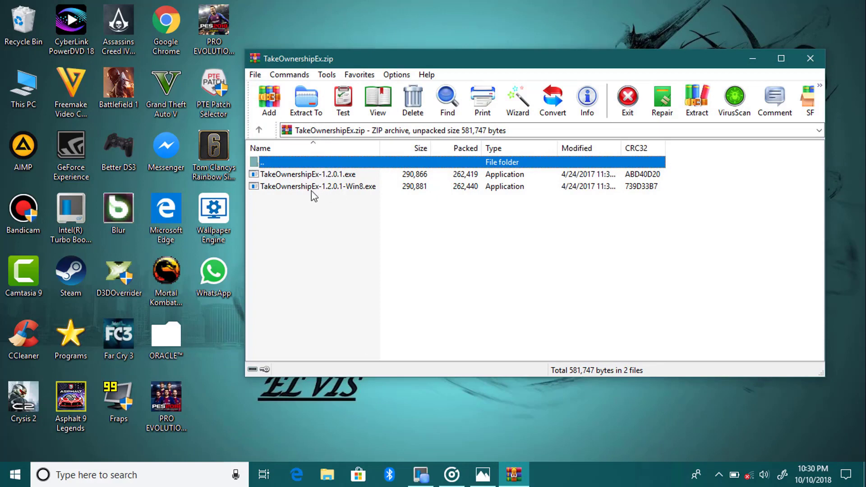
left_click(312, 189)
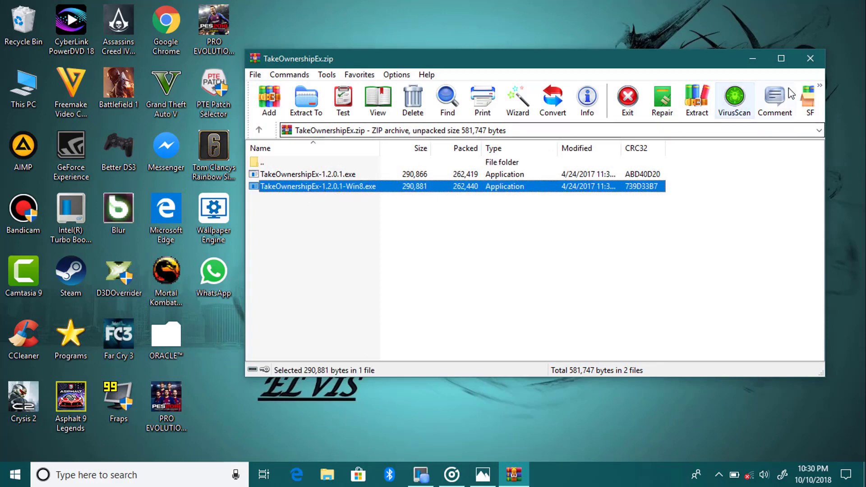
left_click(628, 97)
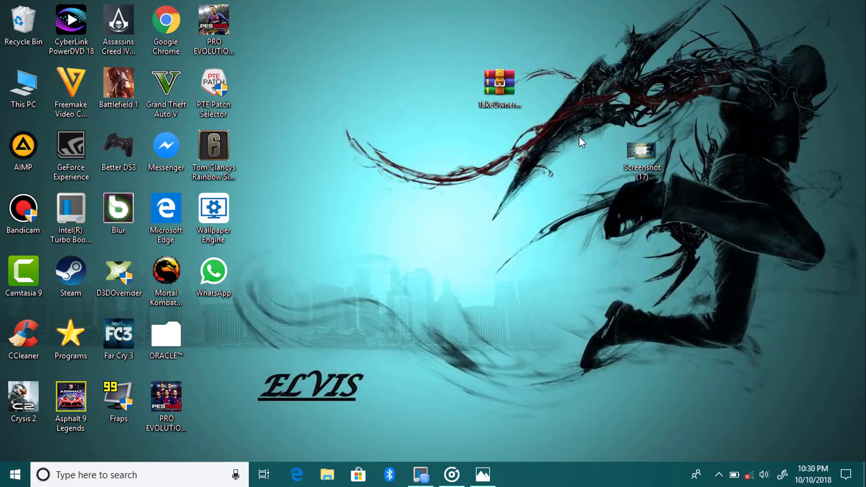
- Extract TakeOwnershipEx.zip into a folder of the same name on the desktop and delete the archive
right_click(491, 86)
mouse_move(543, 110)
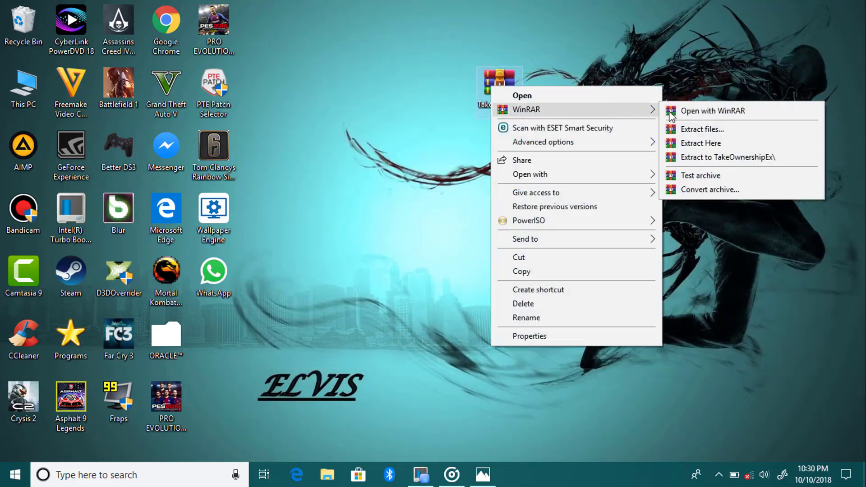
left_click(703, 156)
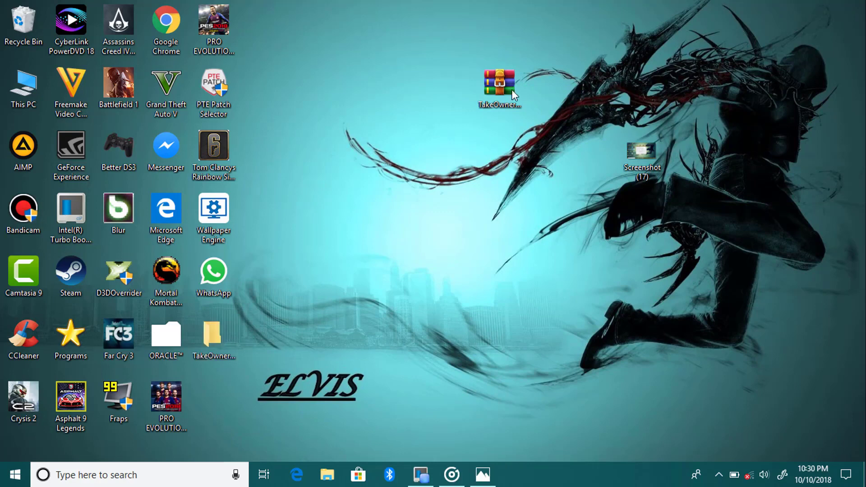
key("Delete")
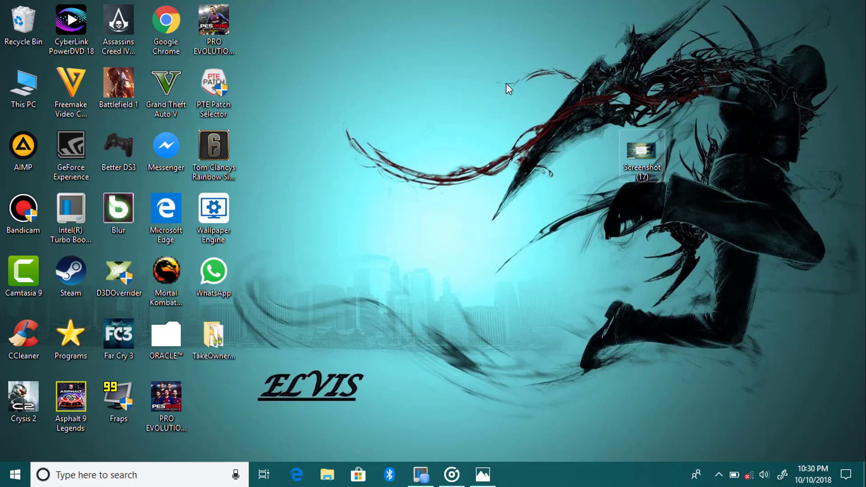
- Move the TakeOwnershipEx folder to an empty desktop area, launch TakeOwnershipEx-1.2.0.1-Win8 from it and allow it to make changes
left_click_drag(233, 334, 447, 141)
double_click(437, 144)
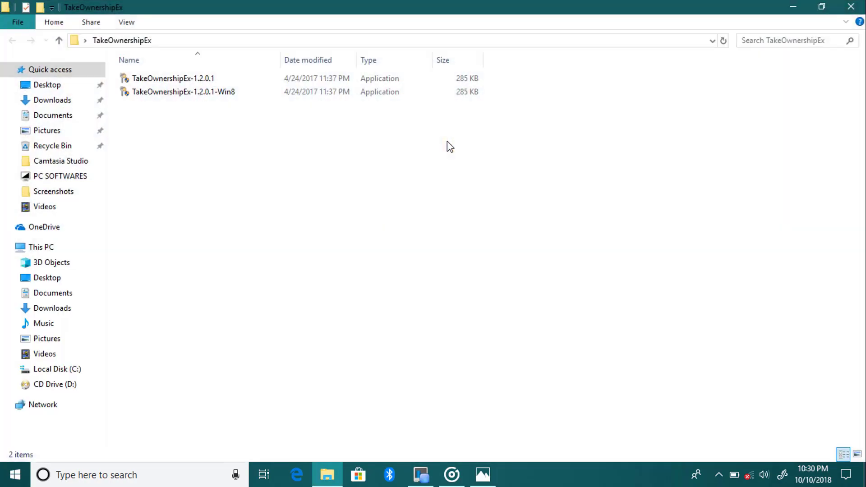
double_click(478, 1)
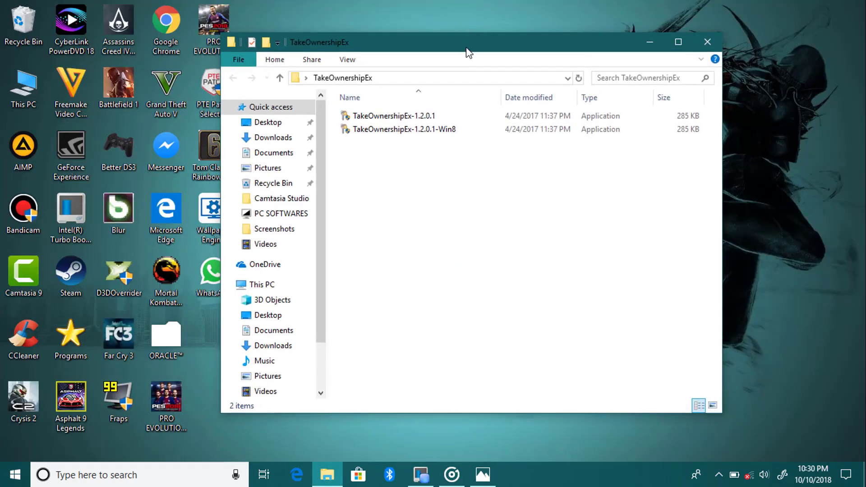
left_click(401, 128)
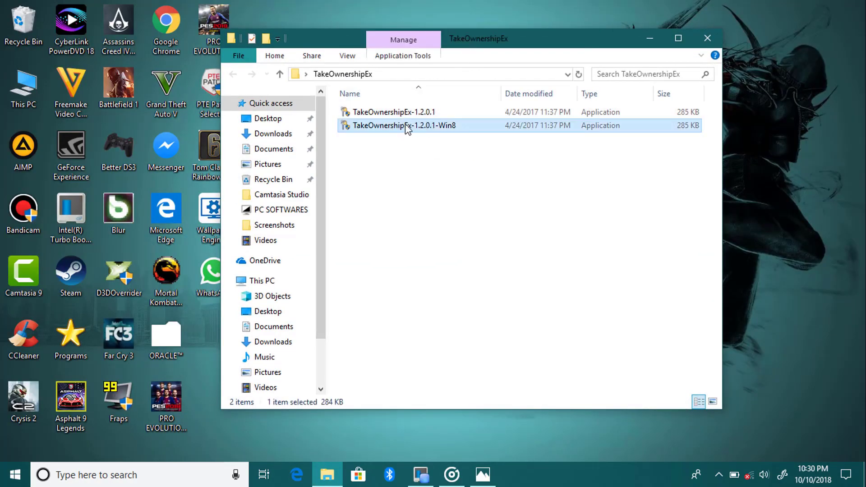
double_click(406, 125)
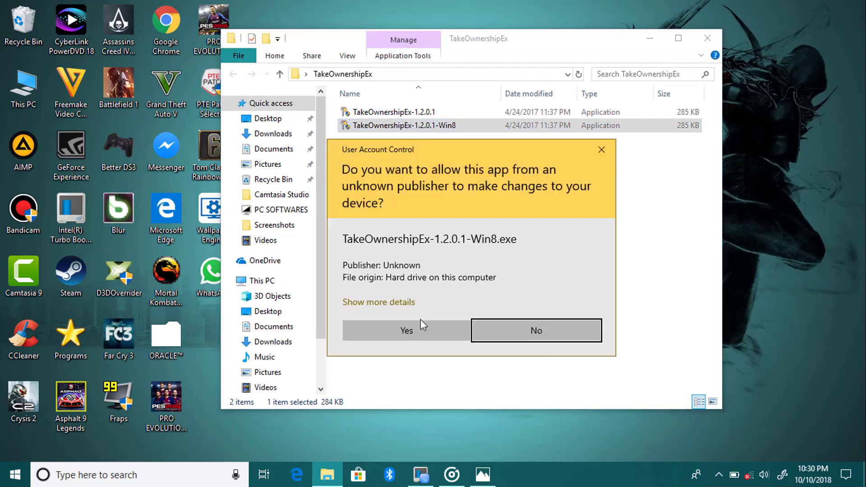
left_click(406, 330)
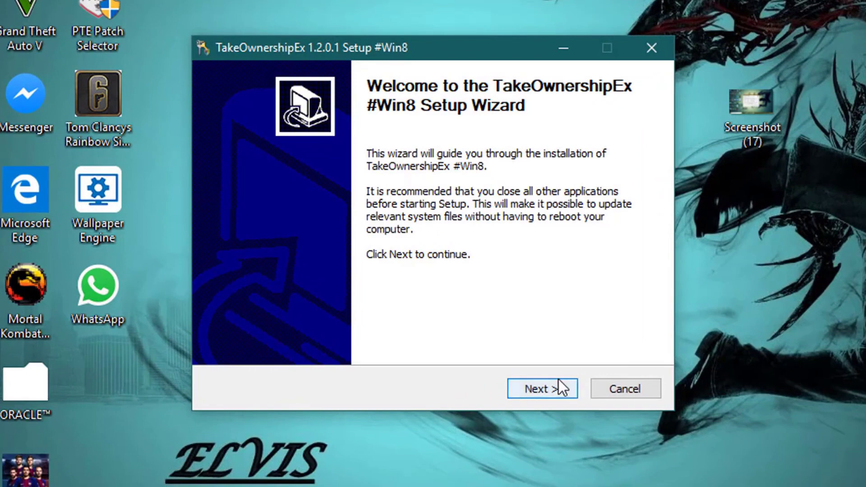
- Install TakeOwnershipEx in its default folder with the Shortcut on Desktop component, and delete the extracted TakeOwnershipEx folder from the desktop
left_click(559, 380)
left_click(559, 380)
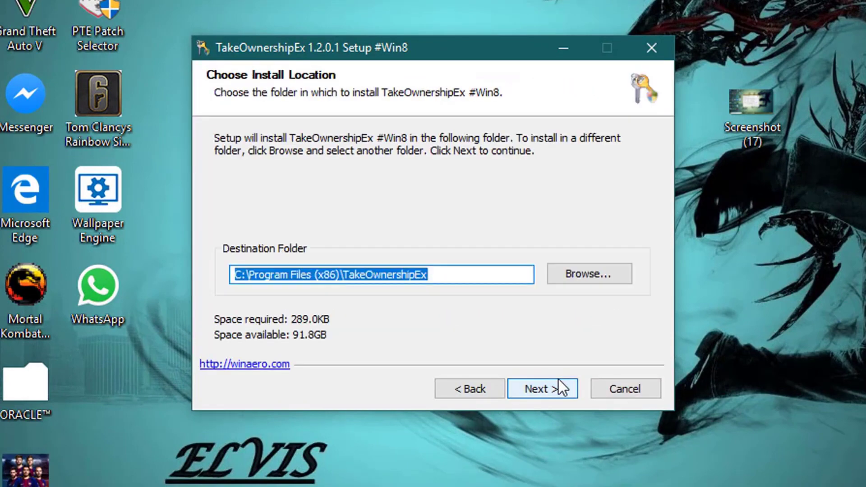
left_click(551, 391)
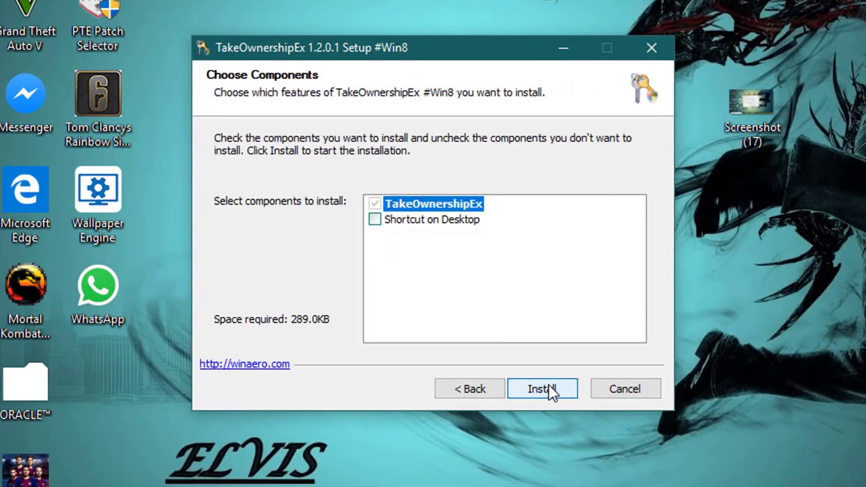
left_click(382, 219)
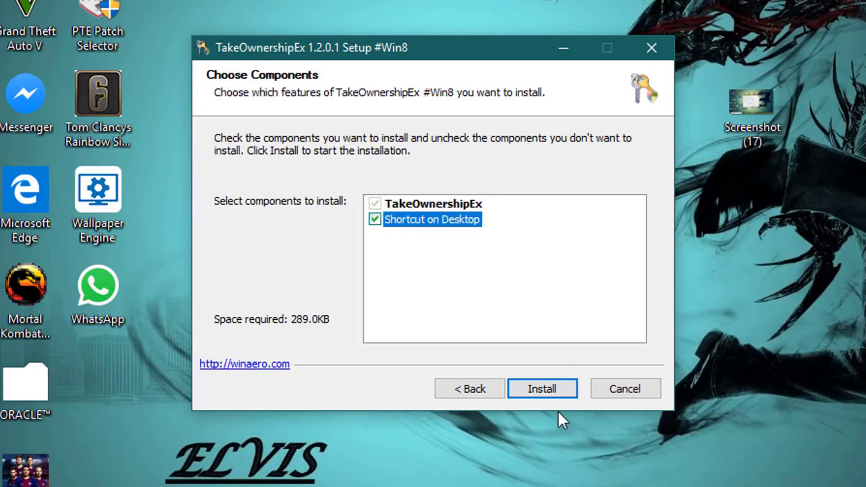
left_click(529, 388)
left_click(525, 383)
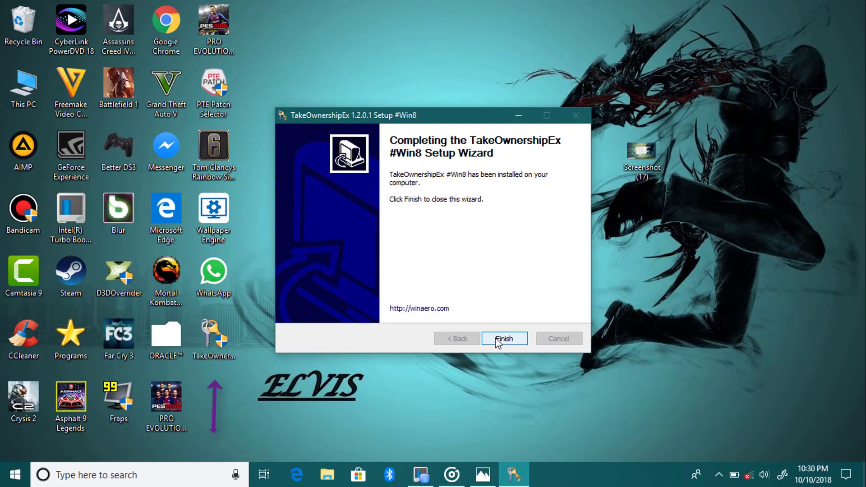
left_click(498, 339)
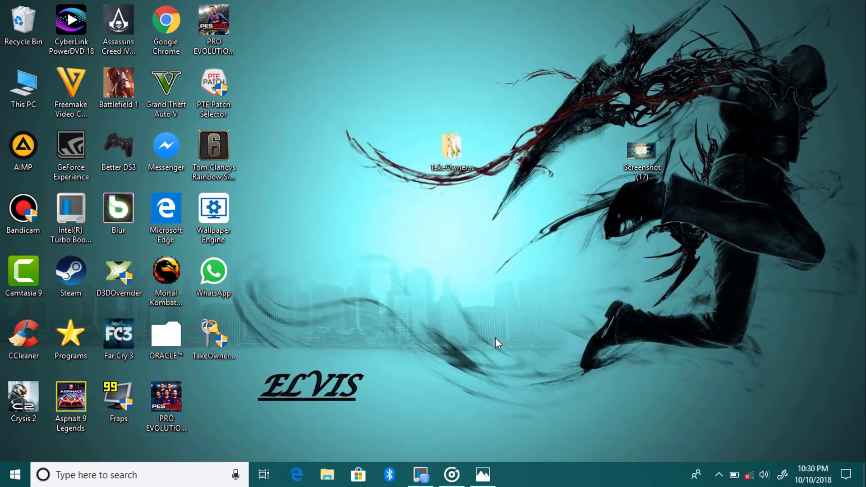
left_click(449, 159)
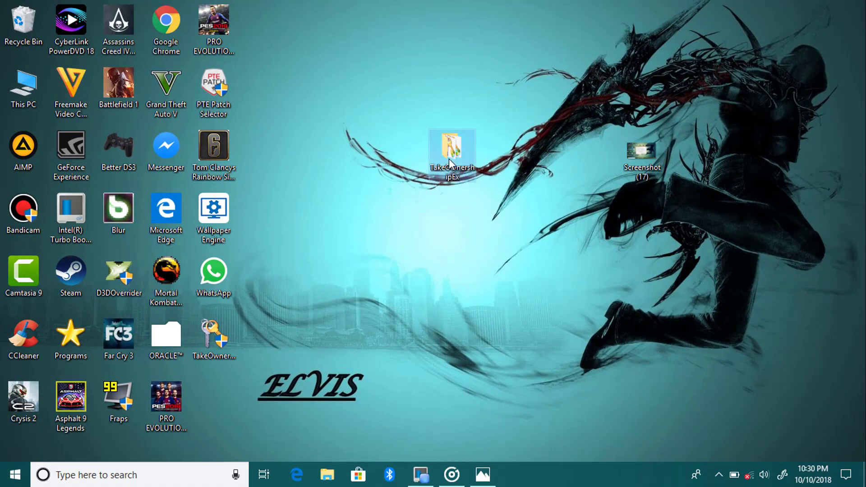
key("Delete")
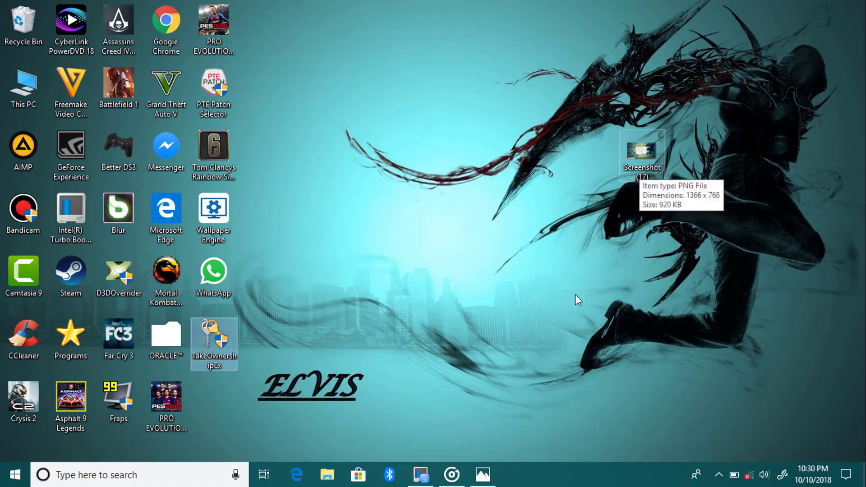
- Examine the Uxtheme, Themeui and Uxinit patch status in the Screenshot (17) image, and minimize the image viewer
left_click(483, 475)
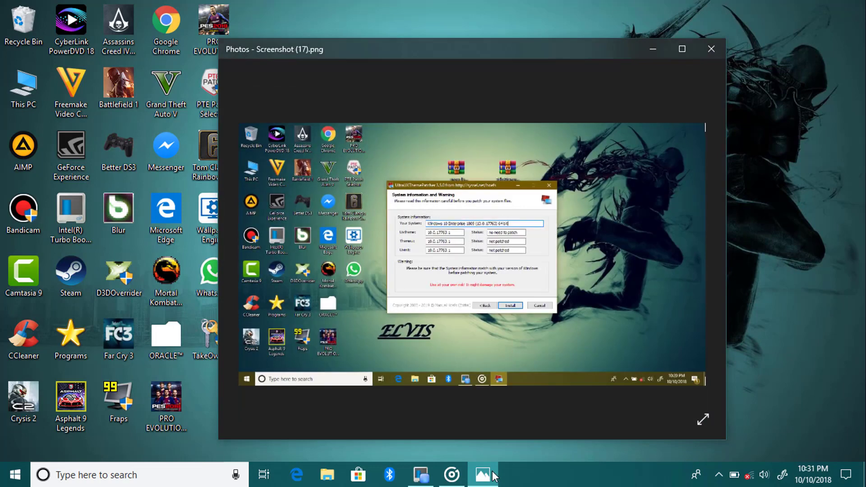
scroll(483, 258, "up", 3)
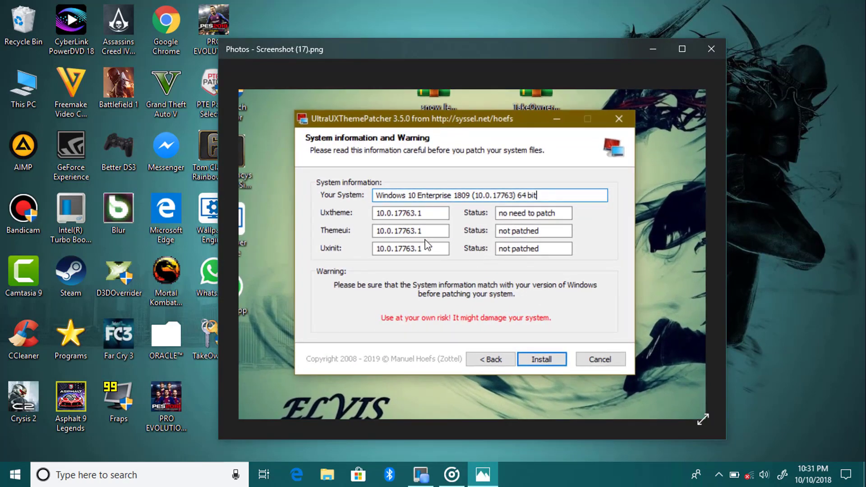
scroll(427, 246, "left", 2)
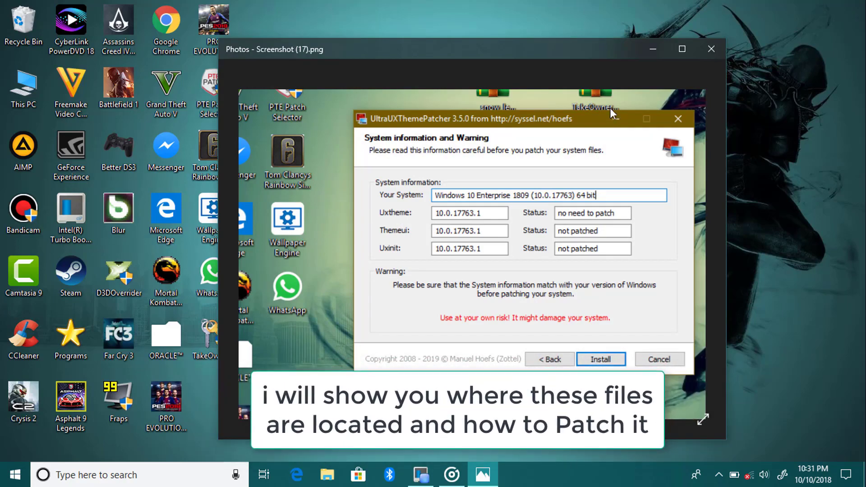
left_click(653, 52)
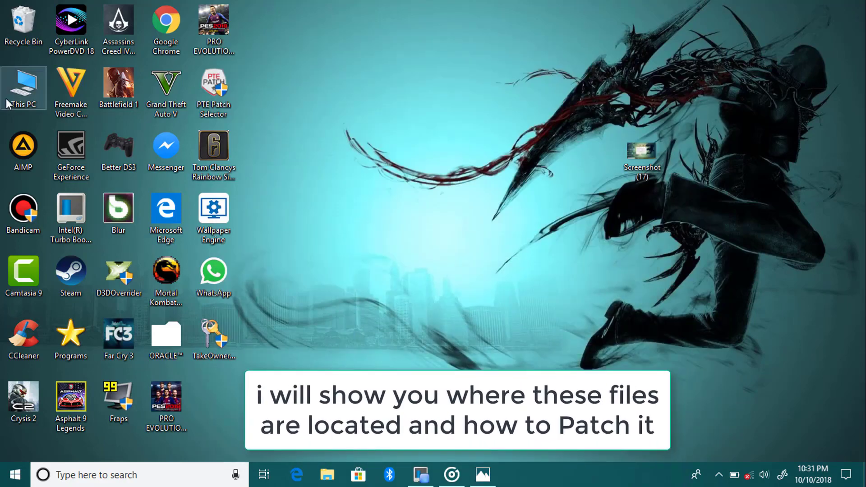
- Open the Windows folder on Local Disk (C:)
double_click(13, 86)
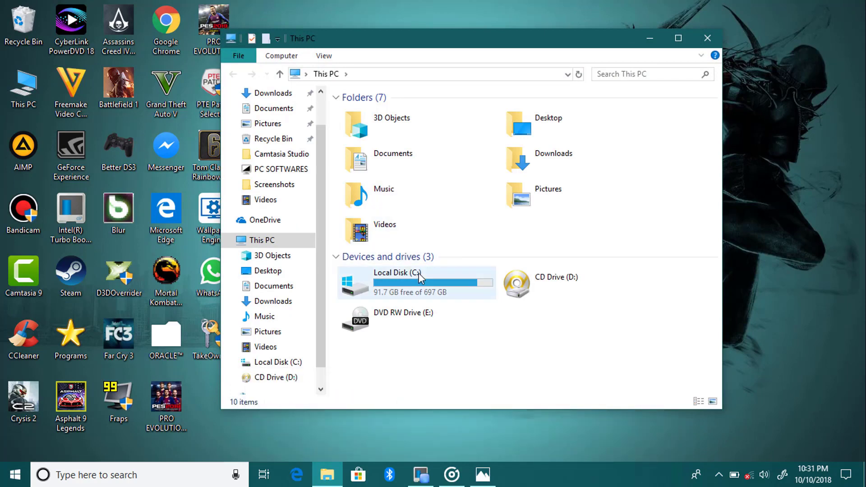
left_click(419, 272)
double_click(419, 273)
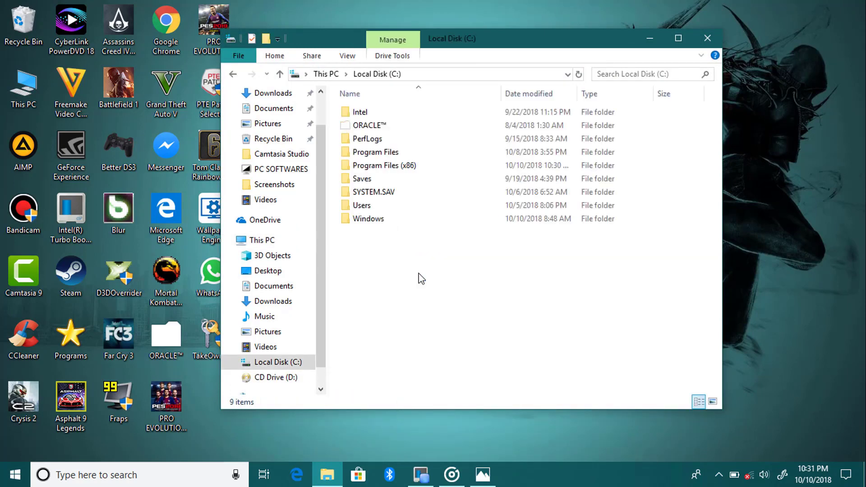
double_click(387, 219)
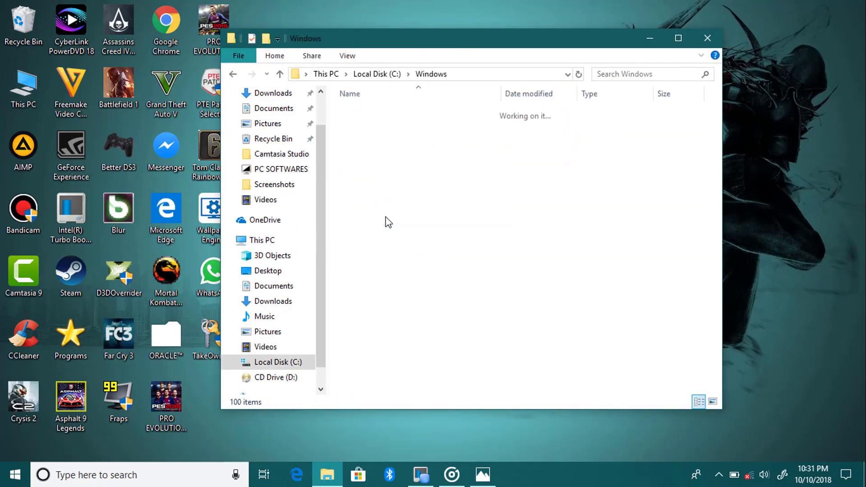
- Find and open the System32 folder inside the Windows folder
scroll(388, 221, "down", 3)
left_click(387, 215)
scroll(387, 221, "down", 12)
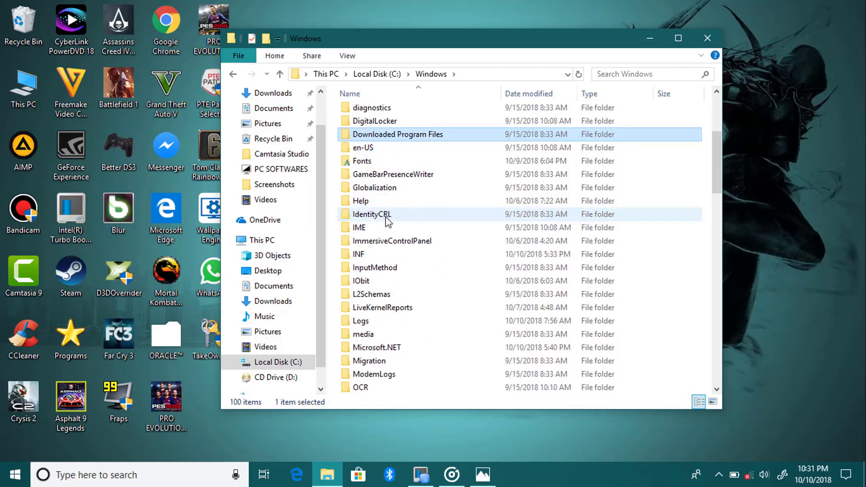
scroll(387, 221, "down", 10)
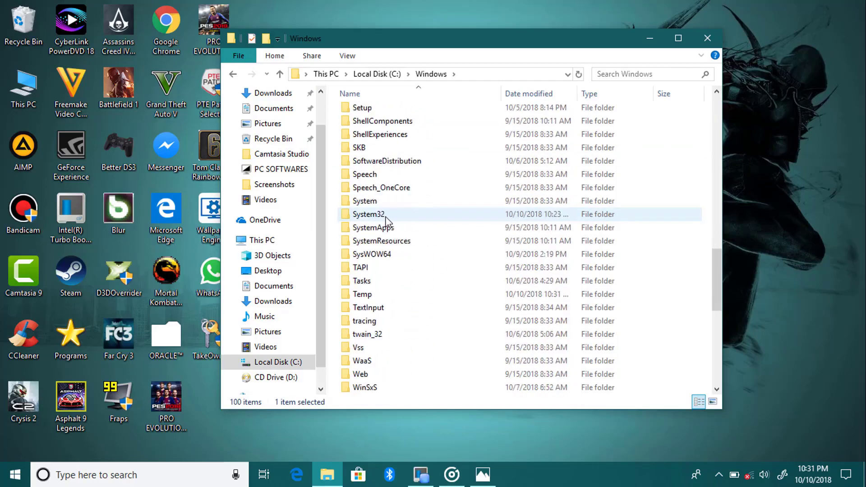
scroll(386, 218, "down", 1)
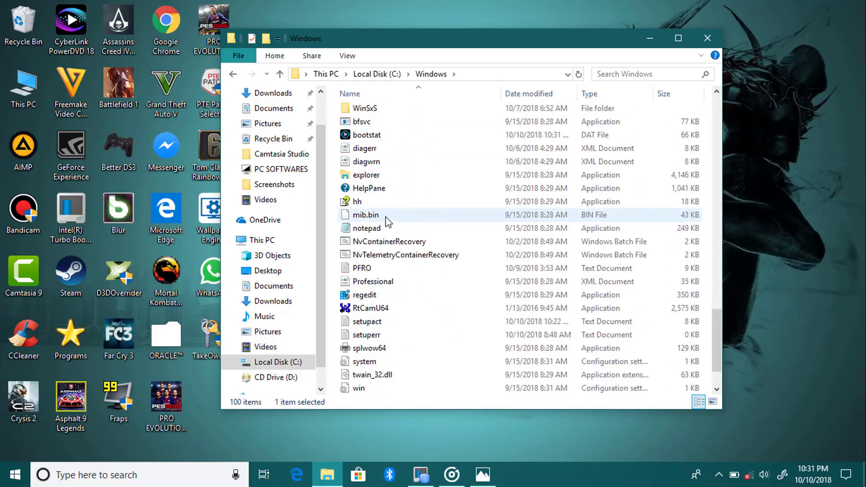
scroll(386, 218, "up", 3)
key("super+s")
left_click(429, 161)
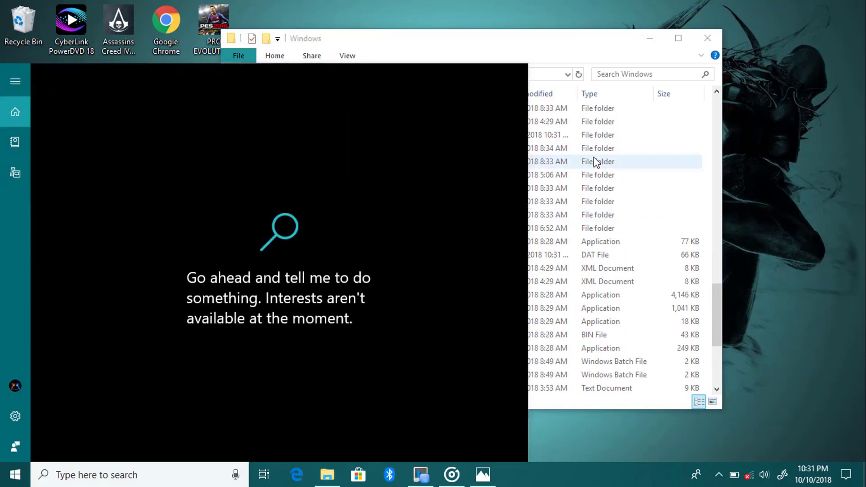
scroll(384, 161, "up", 2)
scroll(386, 167, "up", 1)
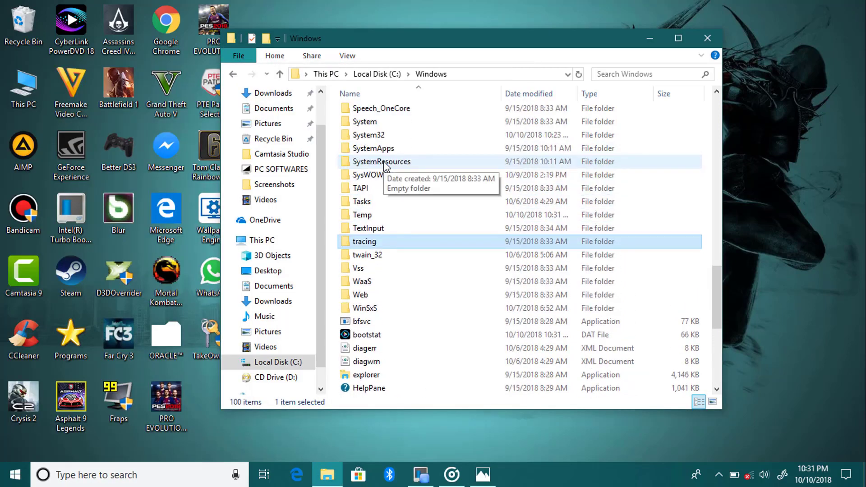
scroll(383, 163, "up", 2)
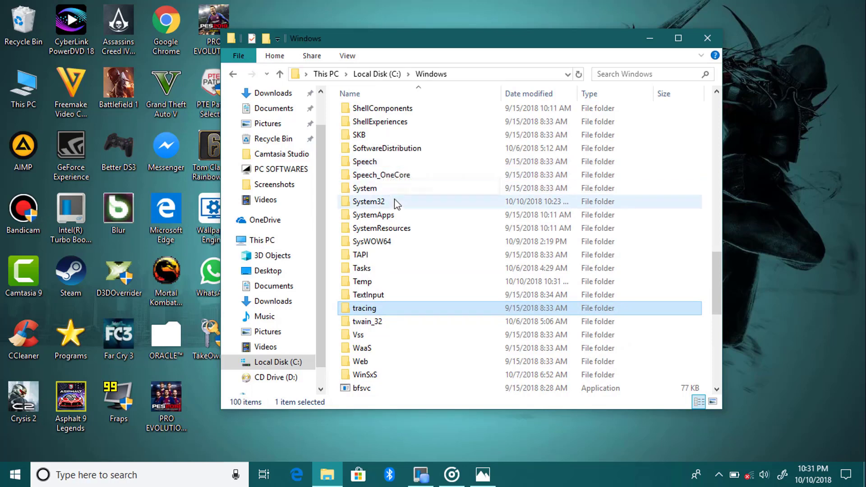
double_click(387, 191)
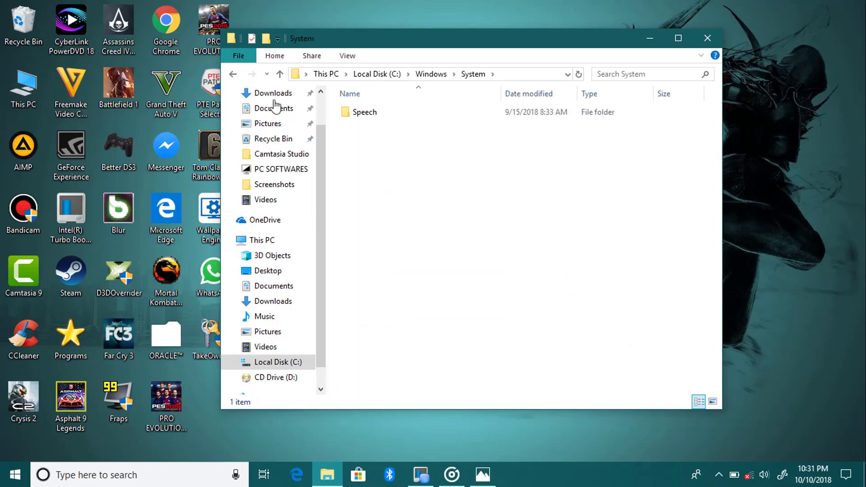
left_click(232, 74)
scroll(394, 307, "down", 3)
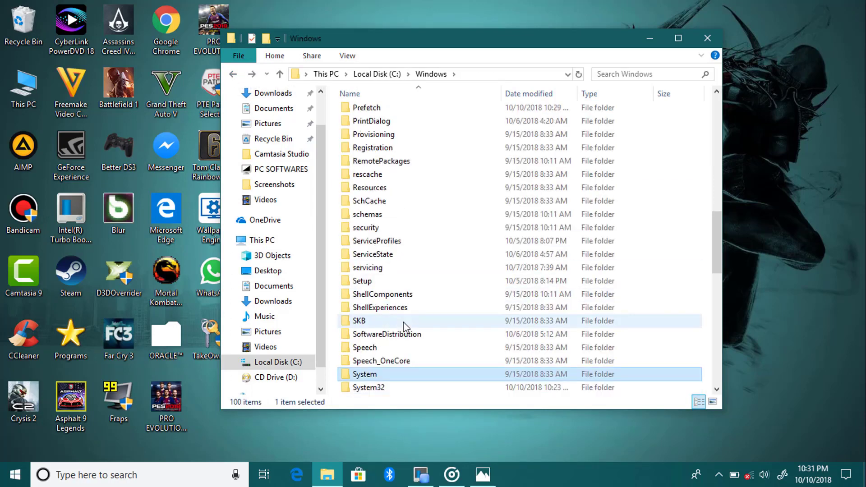
double_click(381, 296)
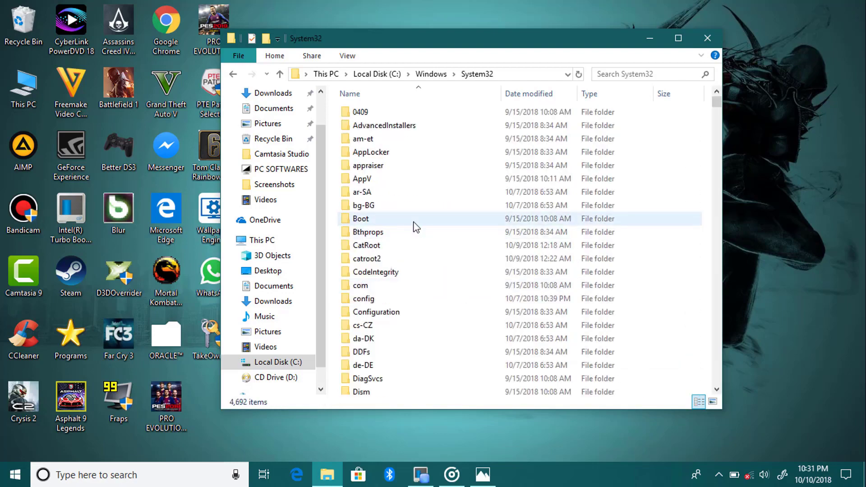
- Reposition the System32 window and browse its file list down to the files starting with R and S
scroll(412, 228, "down", 20)
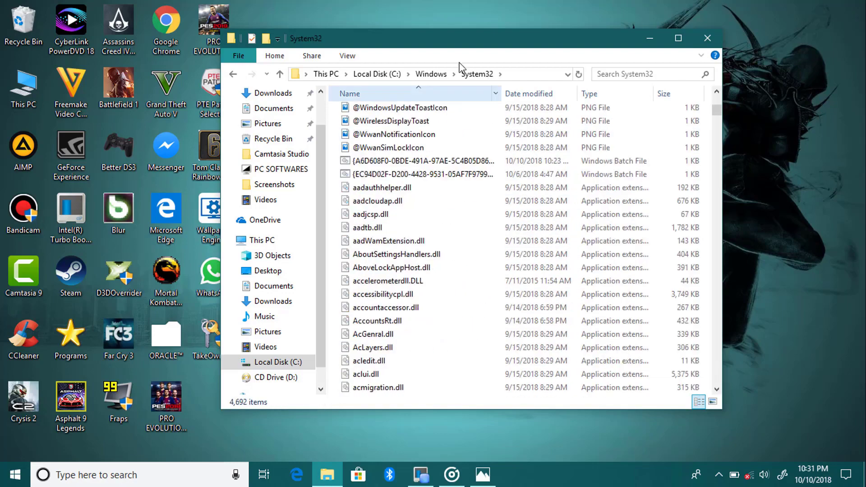
left_click_drag(466, 42, 445, 29)
scroll(431, 157, "down", 5)
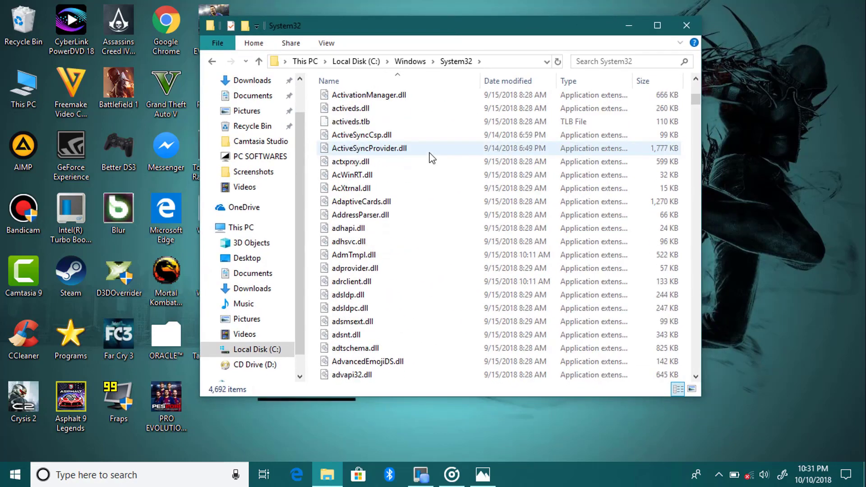
scroll(431, 157, "down", 20)
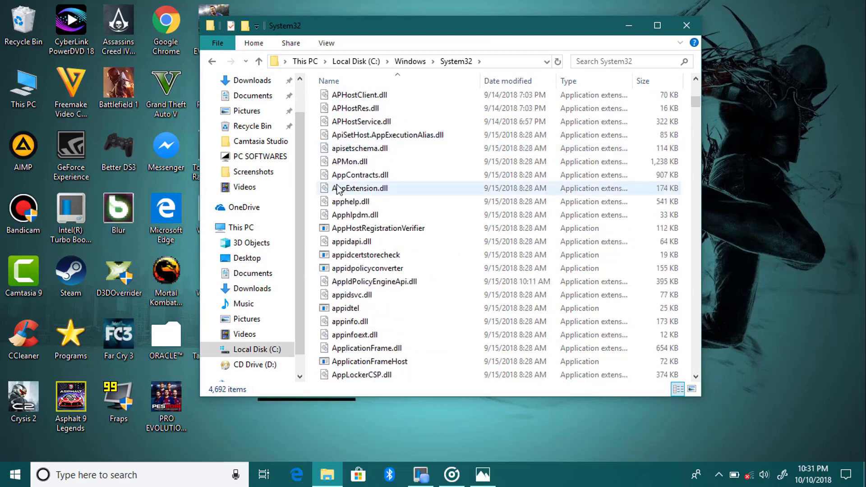
scroll(337, 189, "down", 9)
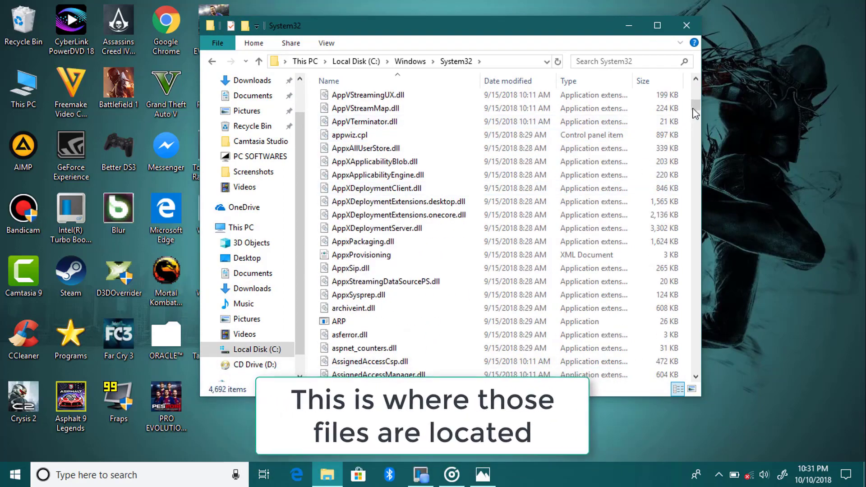
left_click_drag(698, 113, 707, 284)
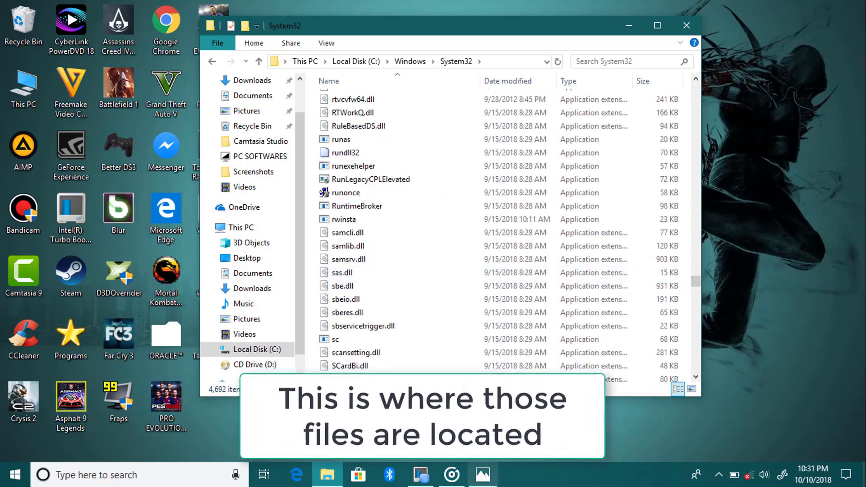
- Recheck in Screenshot (17) which theme system files still need patching, and minimize the image to return to System32
left_click(482, 475)
scroll(297, 304, "up", 3)
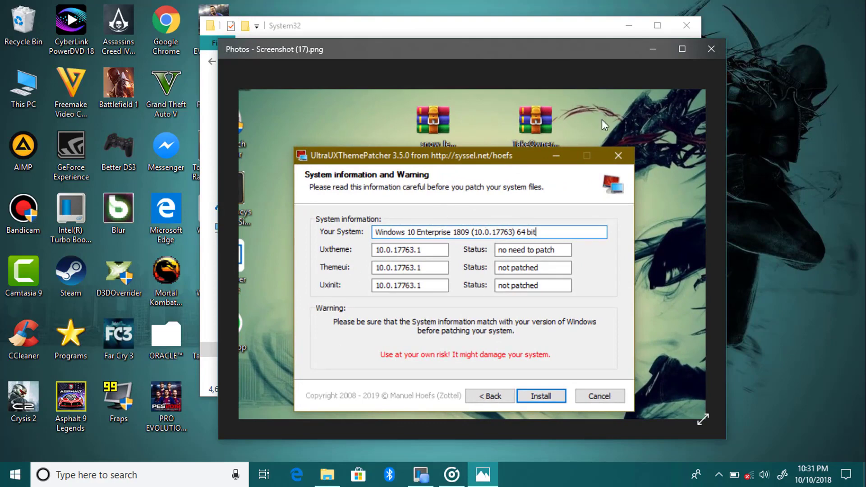
left_click(654, 46)
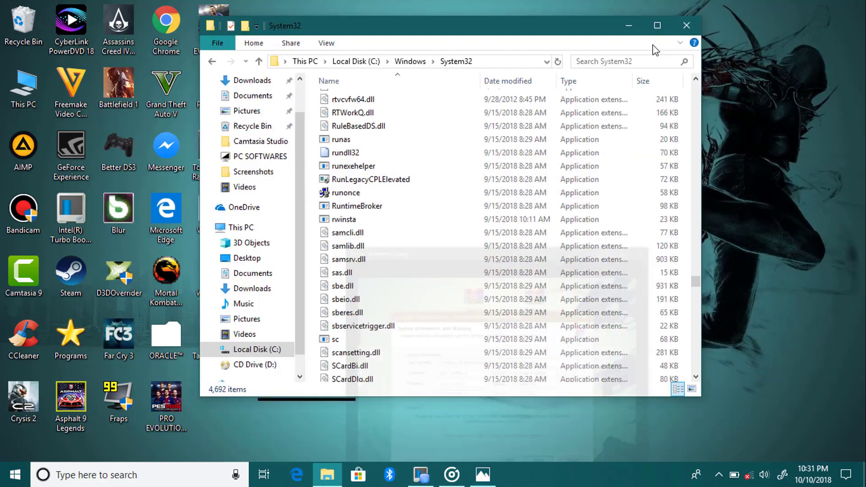
- Find and select uxtheme.dll in the System32 folder
left_click(456, 228)
key("u")
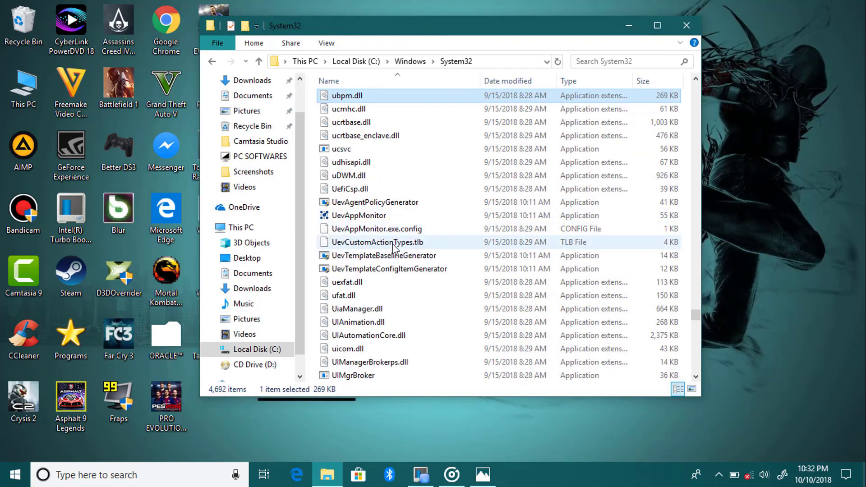
scroll(393, 245, "down", 15)
scroll(393, 245, "down", 10)
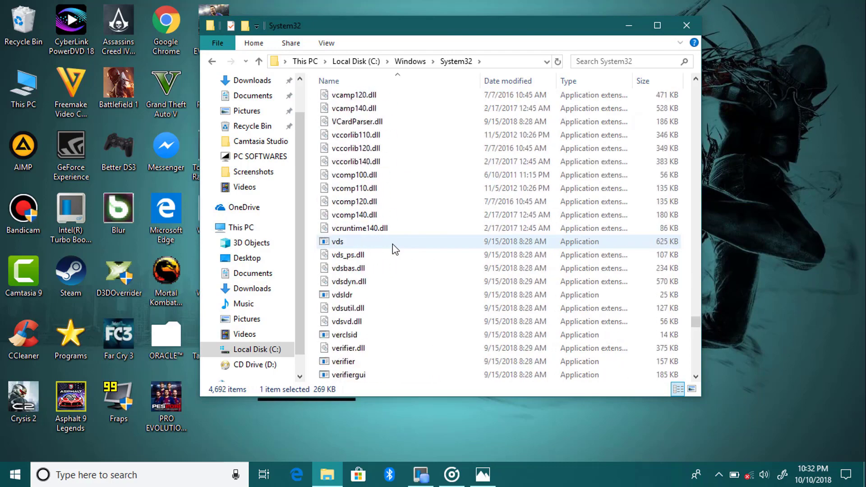
scroll(393, 244, "up", 5)
scroll(361, 272, "up", 3)
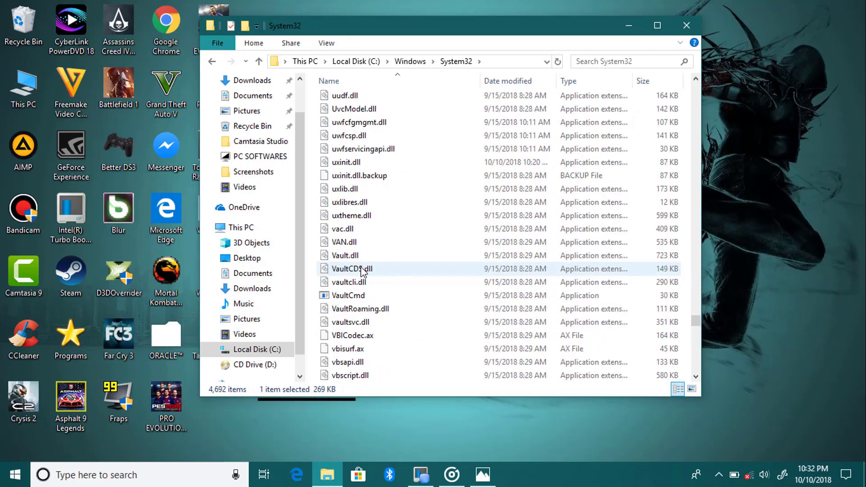
left_click(345, 219)
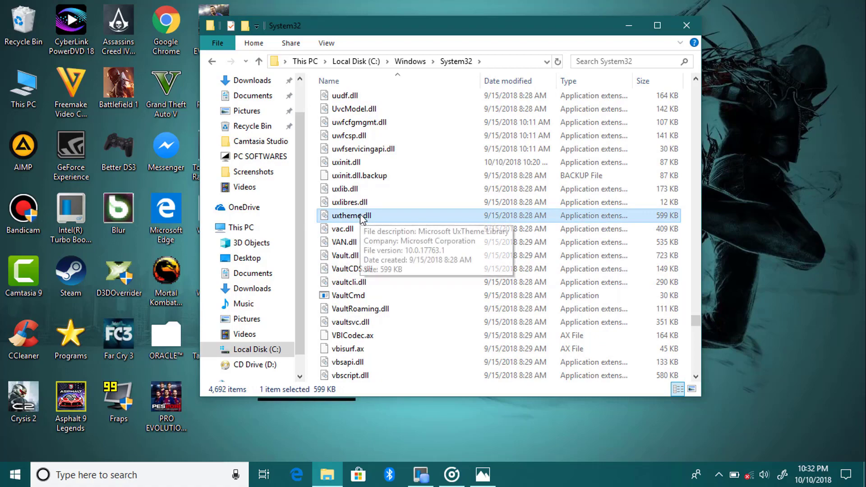
- Enlarge the patch status list in Screenshot (17) and place the image beside the System32 window for comparison
left_click(483, 476)
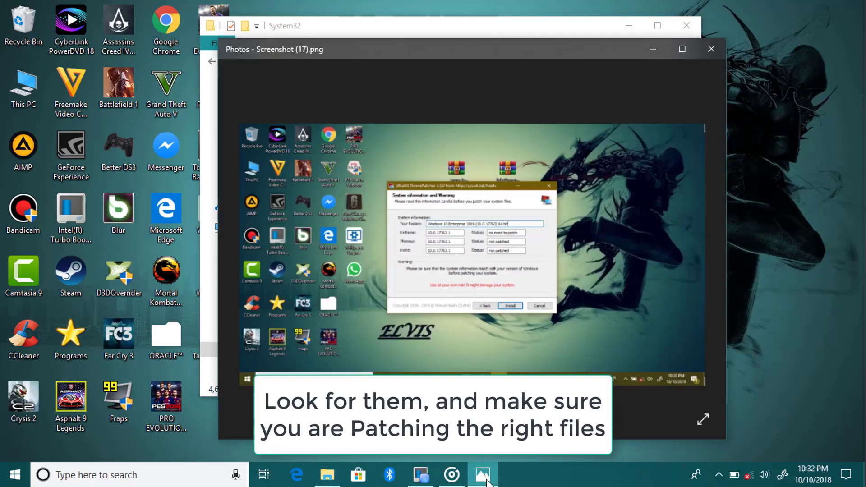
scroll(432, 242, "up", 5)
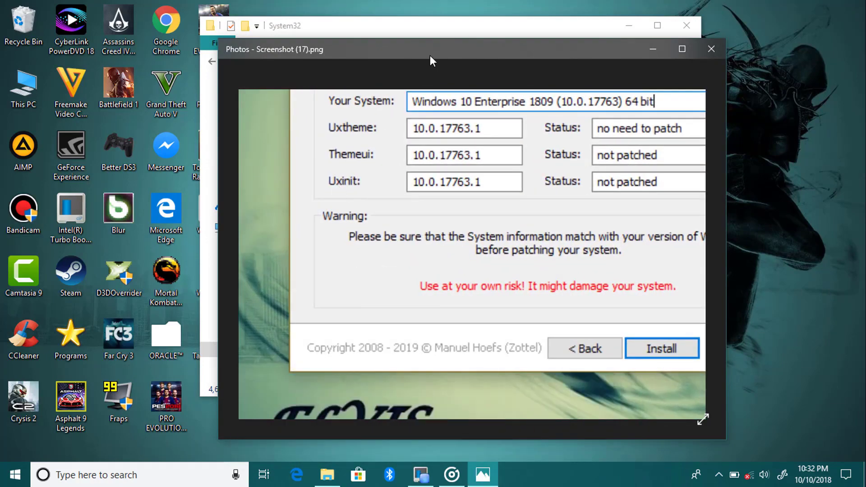
left_click_drag(476, 51, 692, 49)
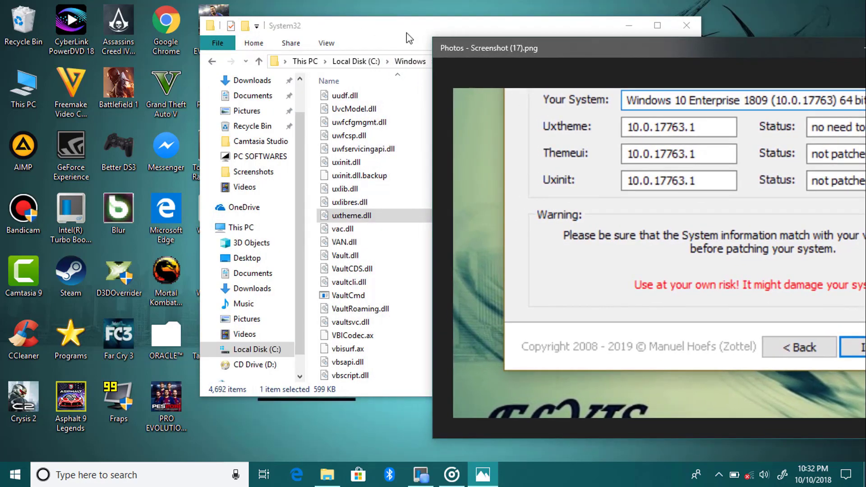
left_click_drag(406, 30, 318, 36)
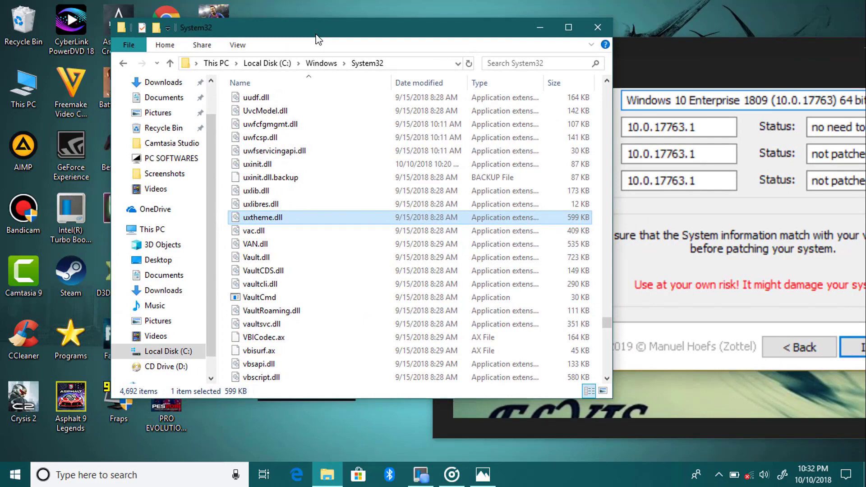
mouse_move(281, 28)
left_mouse_down()
mouse_move(264, 24)
mouse_move(266, 33)
left_mouse_up()
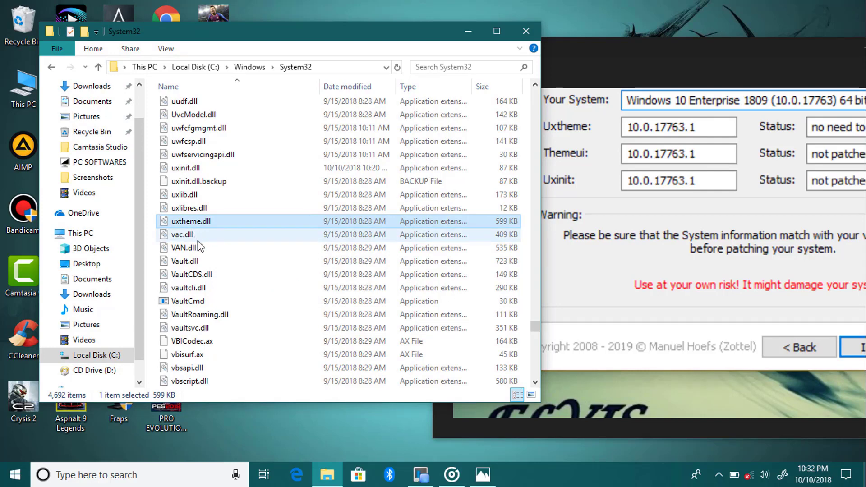
- Take ownership of uxinit.dll in System32, allowing TakeOwnershipEx to make changes
scroll(198, 242, "up", 1)
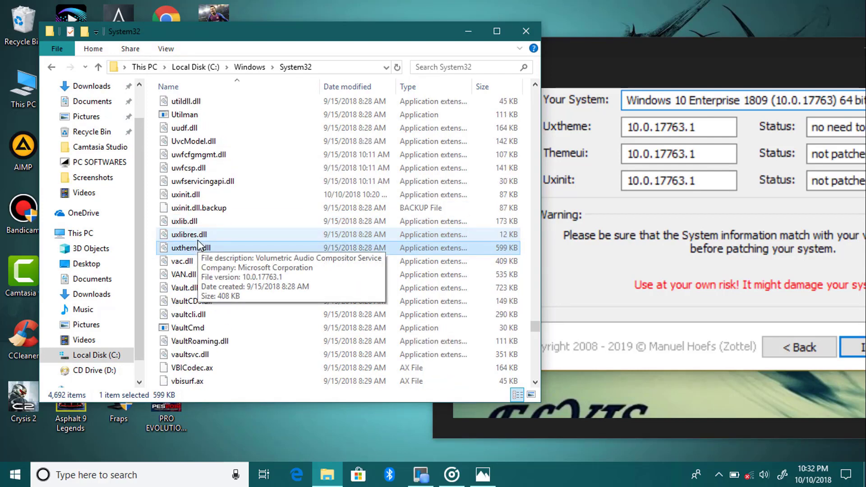
left_click(184, 195)
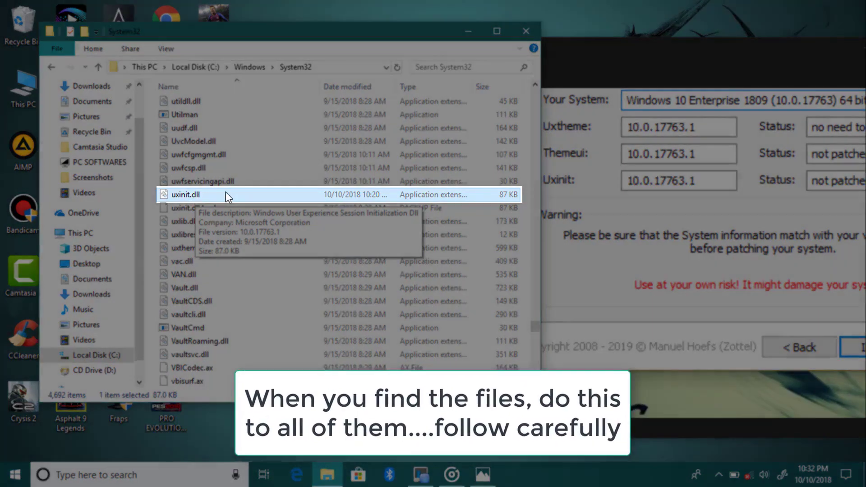
right_click(226, 193)
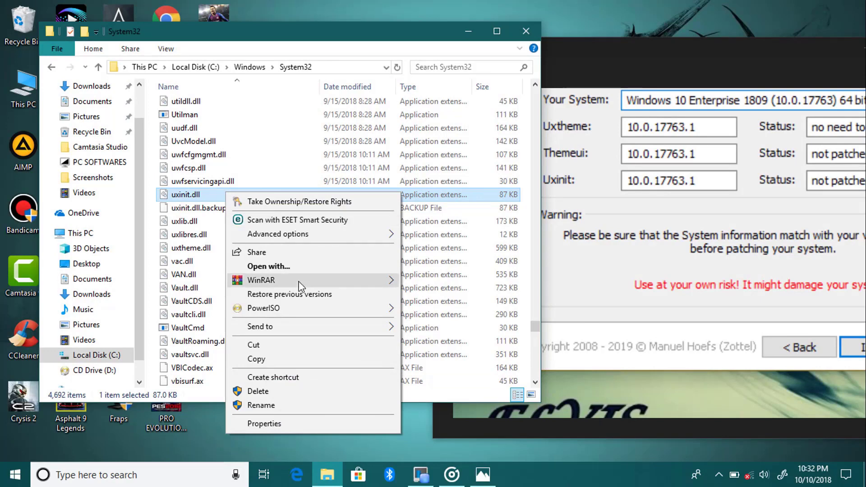
left_click(311, 203)
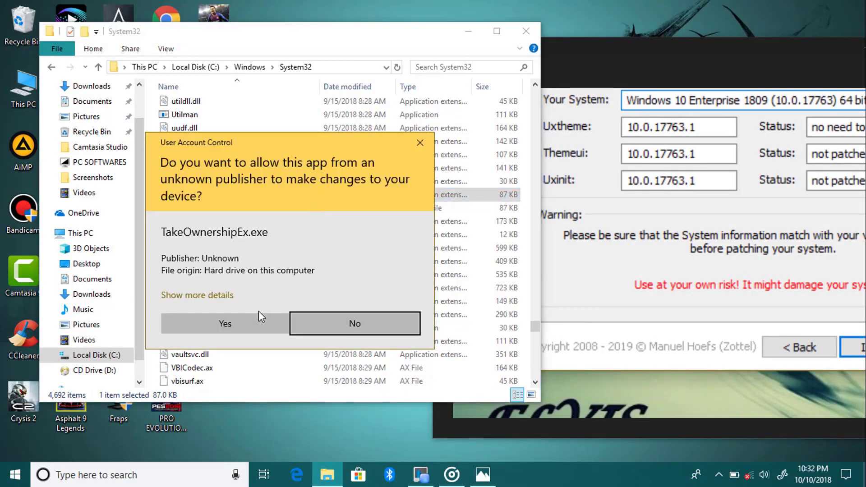
left_click(237, 324)
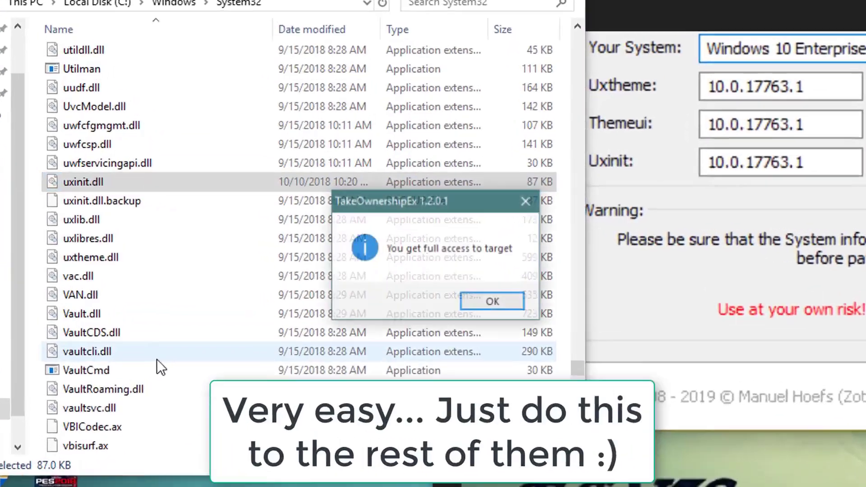
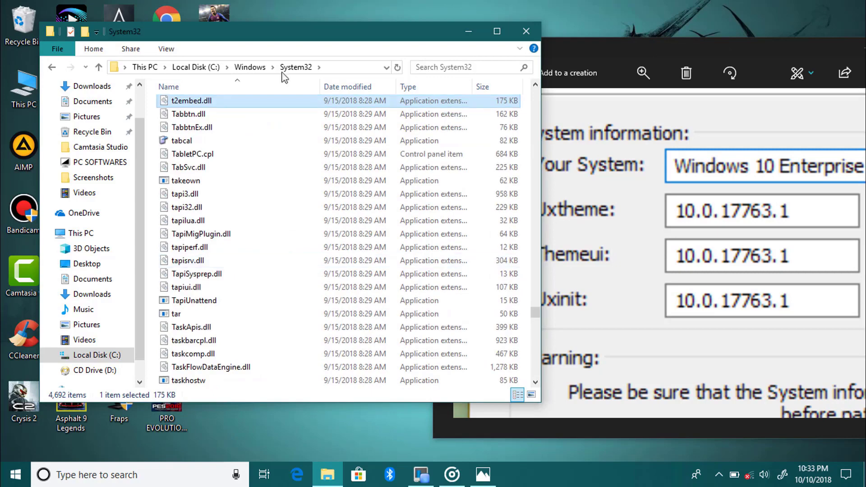
- Find themeui.dll in System32 and take ownership of it, allowing TakeOwnershipEx to make changes and dismissing its message
scroll(242, 196, "down", 20)
left_click(244, 207)
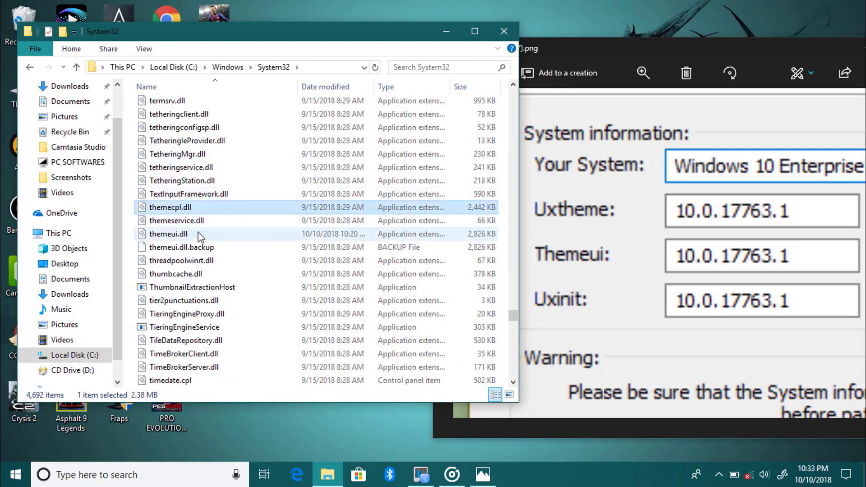
left_click(207, 234)
right_click(197, 234)
left_click(251, 226)
left_click(203, 324)
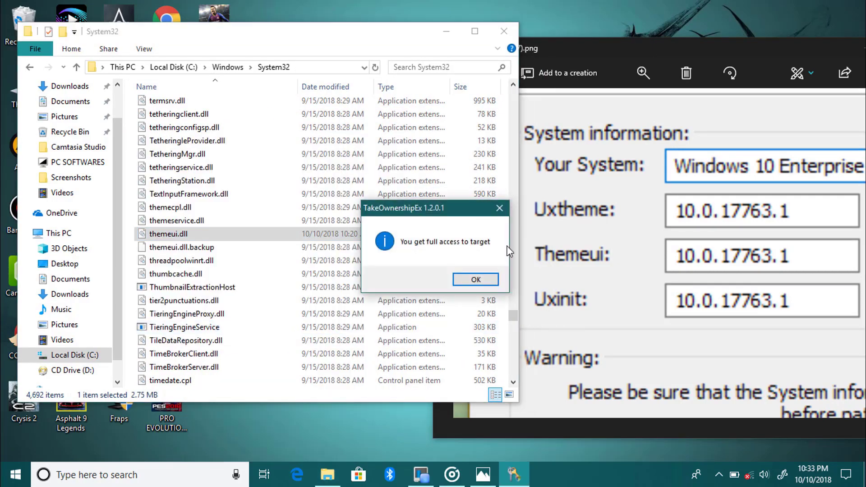
left_click(468, 279)
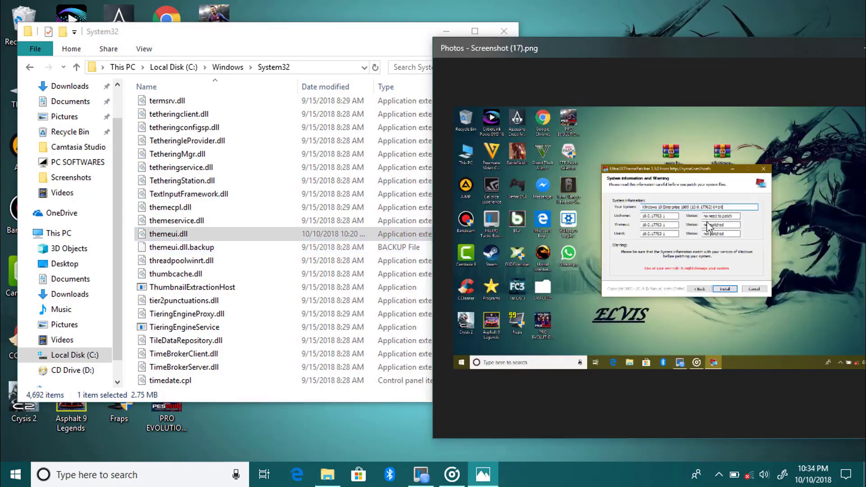
- Recheck the file statuses in Screenshot (17), and close both the System32 window and the image
scroll(529, 216, "up", 3)
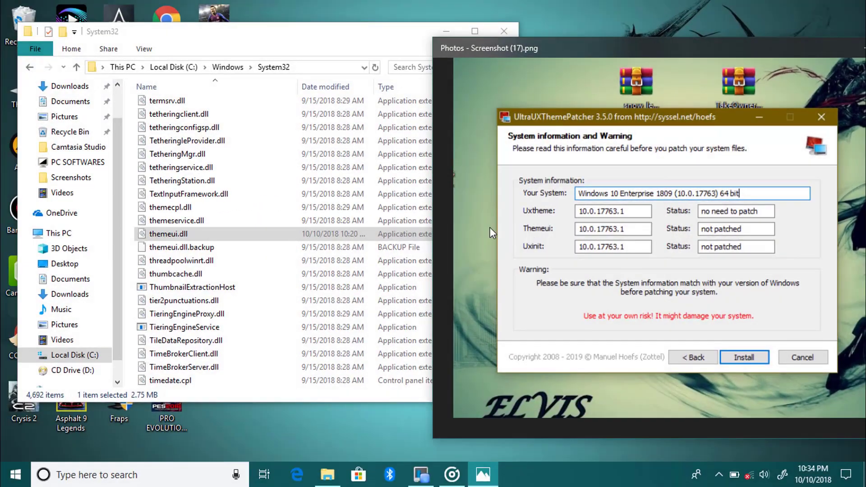
left_click(342, 208)
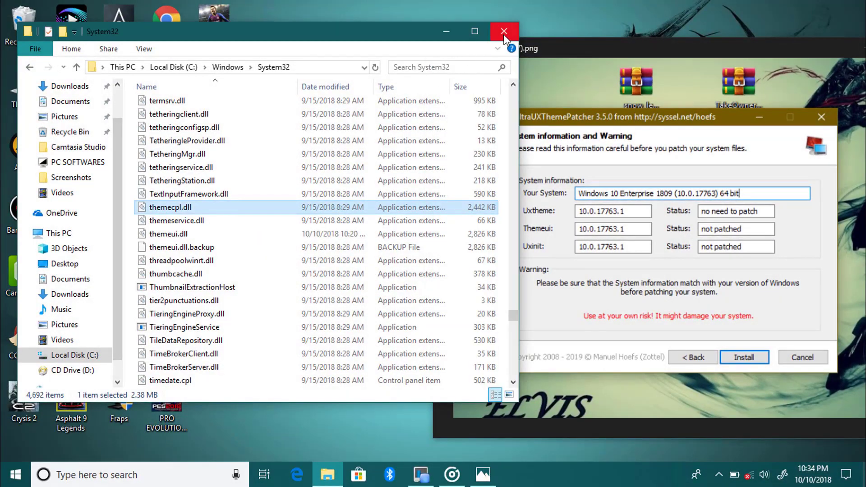
left_click(504, 32)
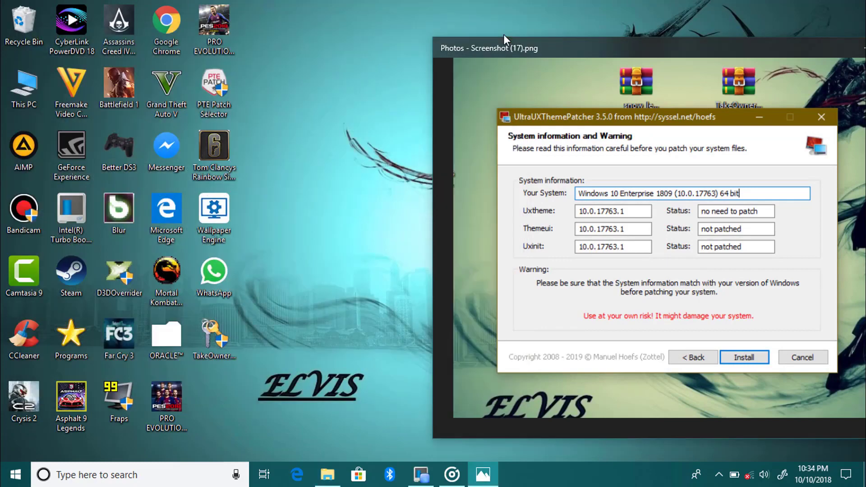
left_click_drag(529, 44, 353, 52)
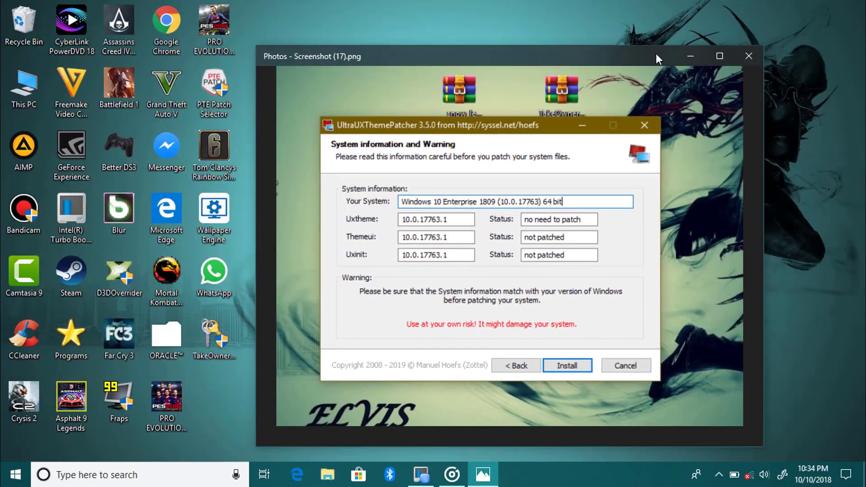
left_click(716, 53)
left_click(858, 17)
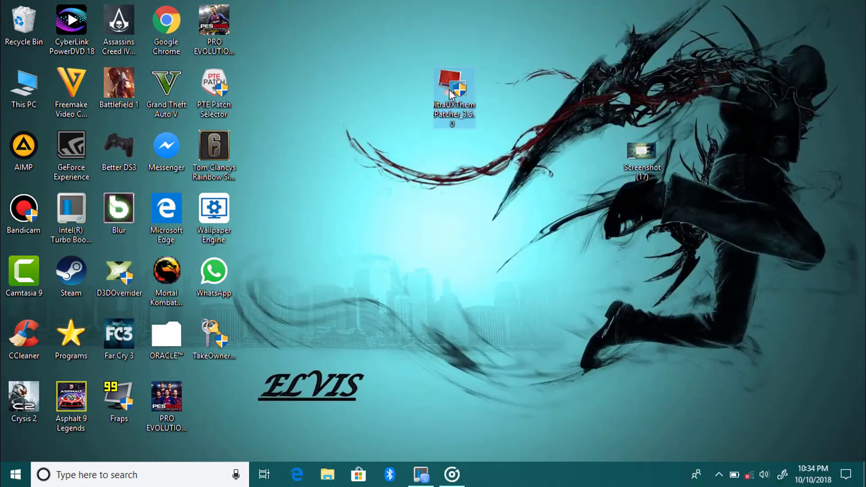
- Run UltraUXThemePatcher 3.5.0 from the desktop with elevated rights, accept its license agreement, and advance to the system information page
right_click(449, 89)
left_click(487, 114)
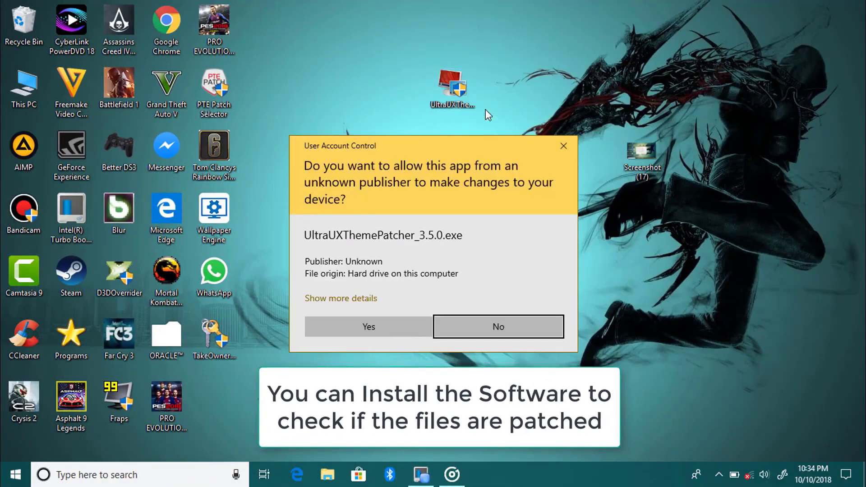
left_click(388, 324)
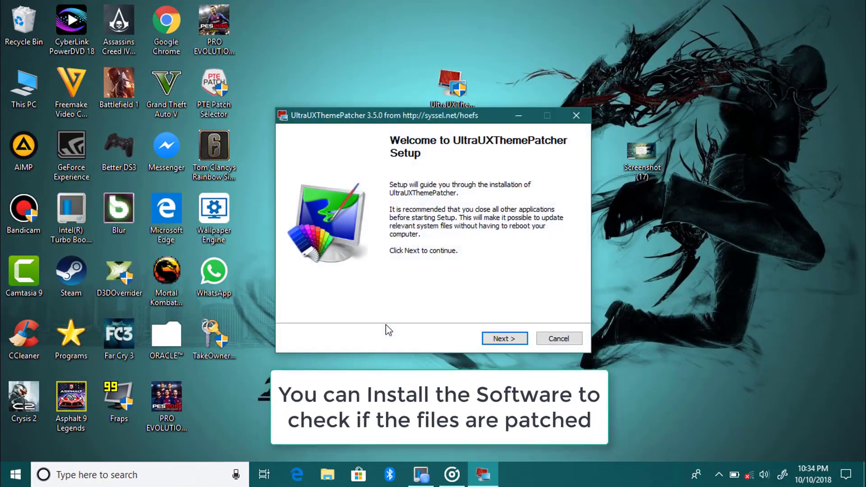
left_click(504, 339)
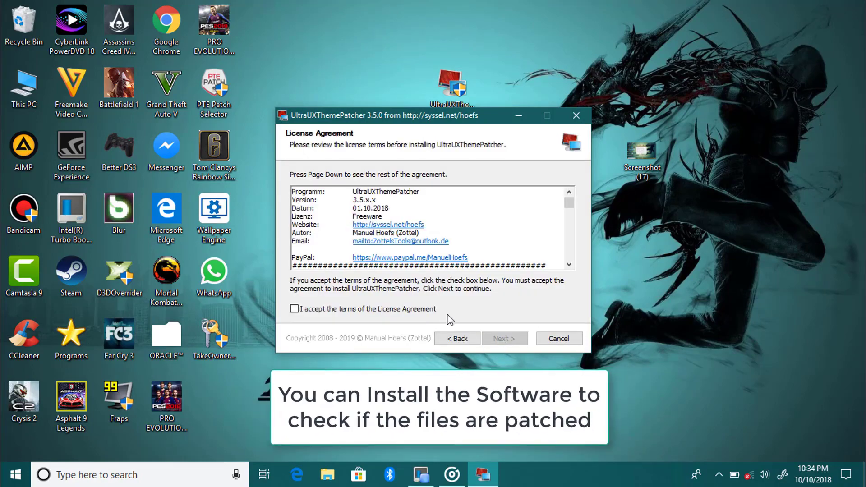
left_click(420, 310)
left_click(503, 339)
left_click(543, 412)
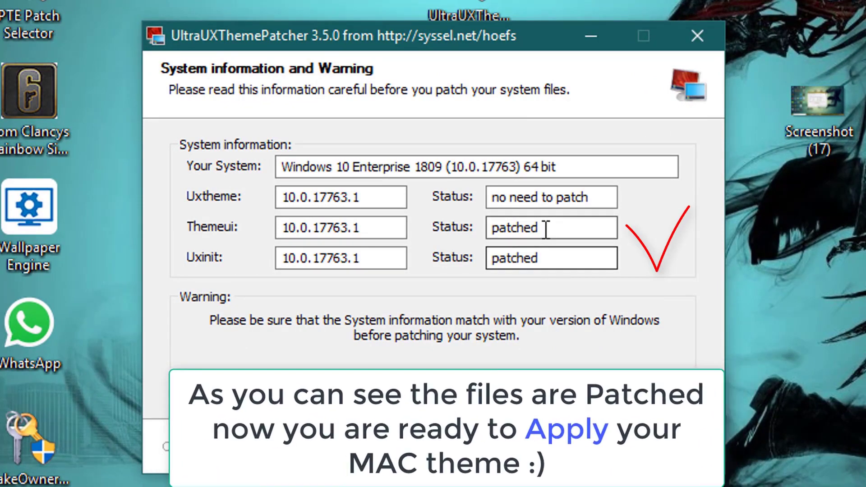
- Check the patch status of Themeui and Uxinit on the system information page
double_click(548, 228)
double_click(559, 258)
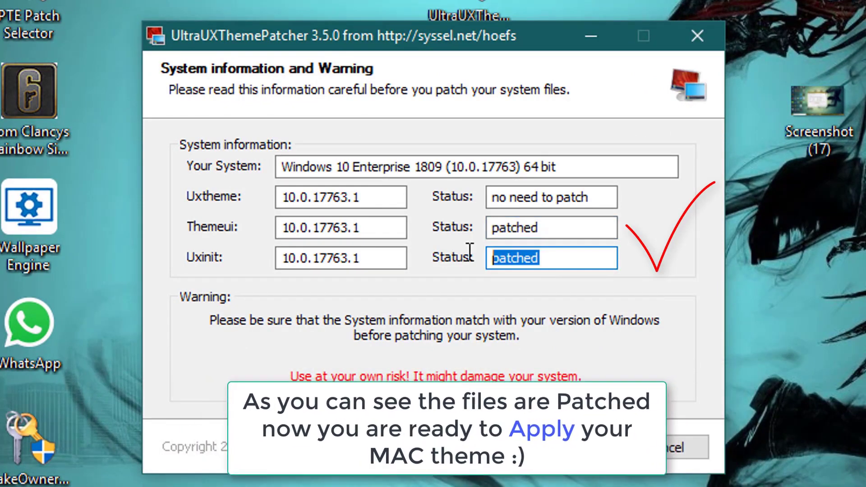
left_click(590, 259)
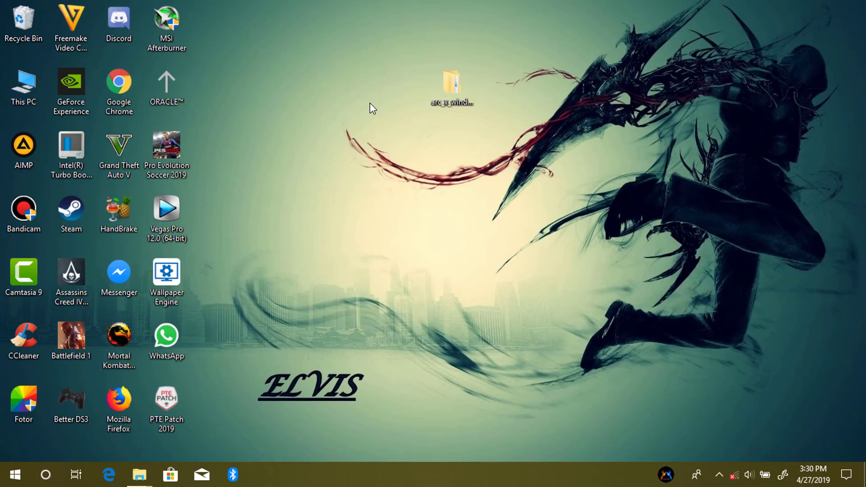
- Open the Themes personalization settings from the desktop and browse the available Arc themes
right_click(380, 103)
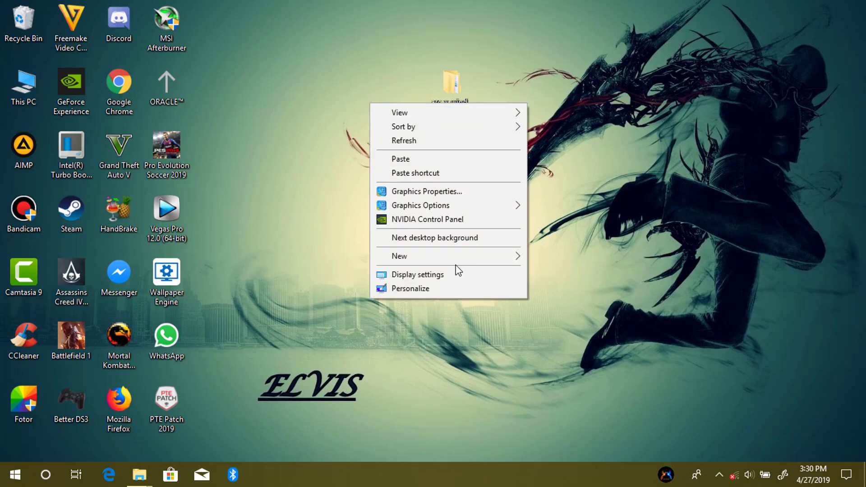
left_click(464, 289)
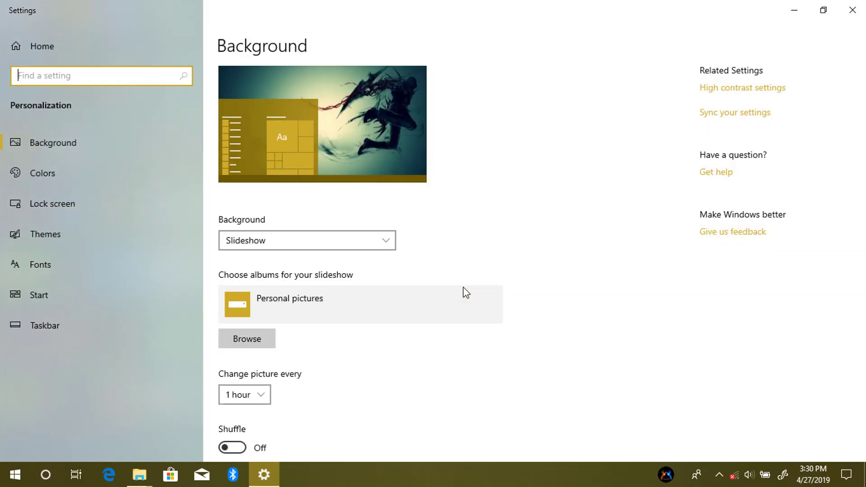
left_click(85, 238)
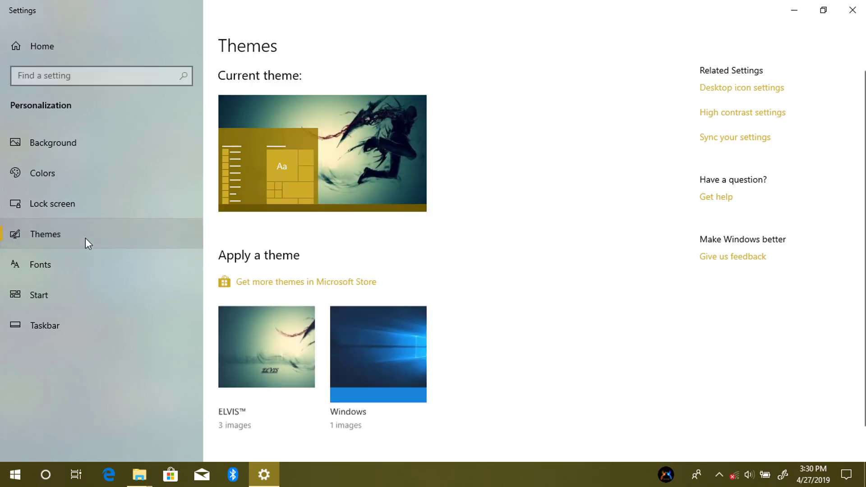
scroll(434, 305, "down", 2)
scroll(433, 305, "down", 5)
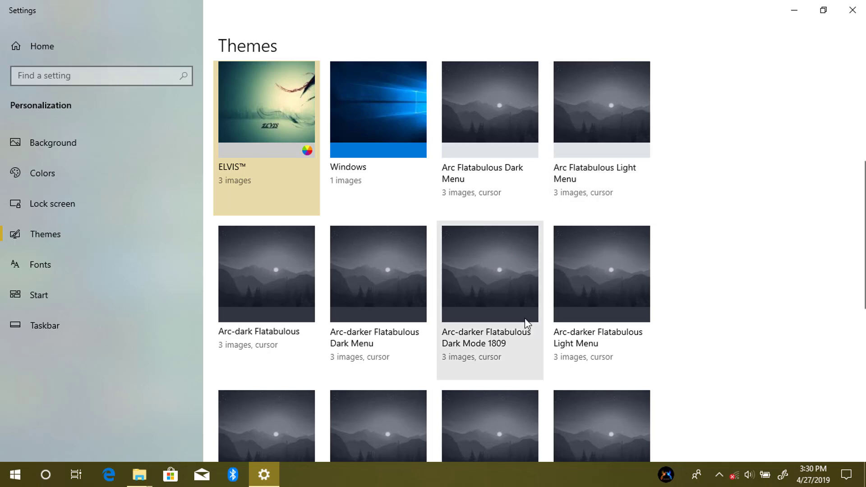
scroll(525, 318, "down", 3)
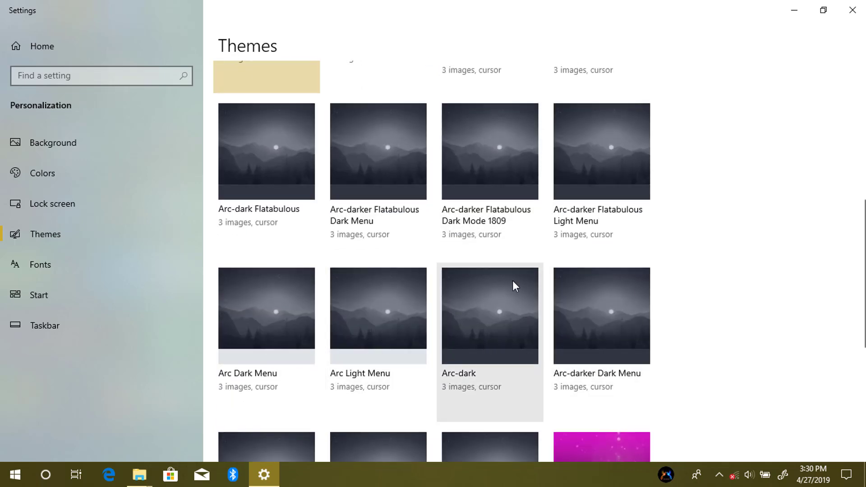
scroll(512, 284, "down", 4)
scroll(512, 284, "up", 3)
scroll(512, 281, "up", 4)
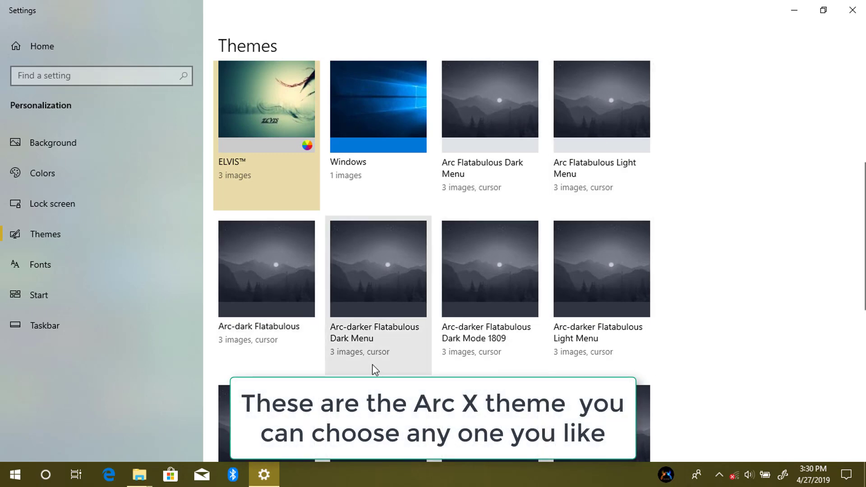
- Apply the Arc Flatabulous Dark Menu theme and open This PC in a maximized window
left_click(510, 138)
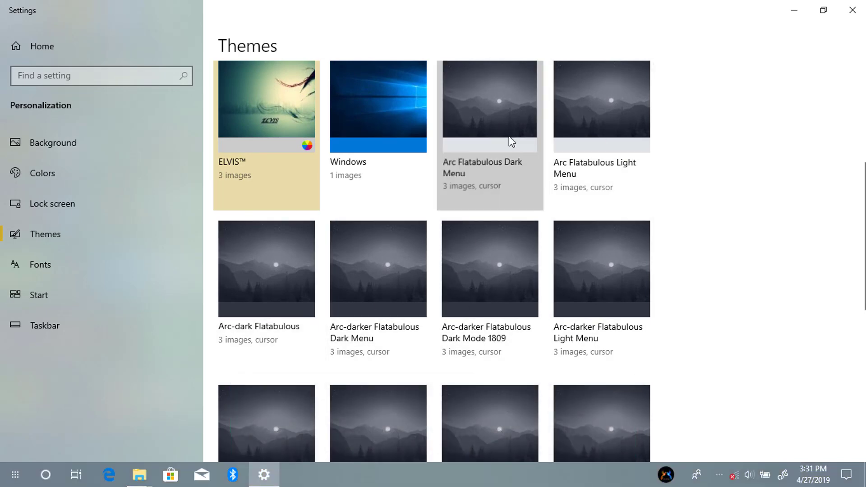
left_click(794, 11)
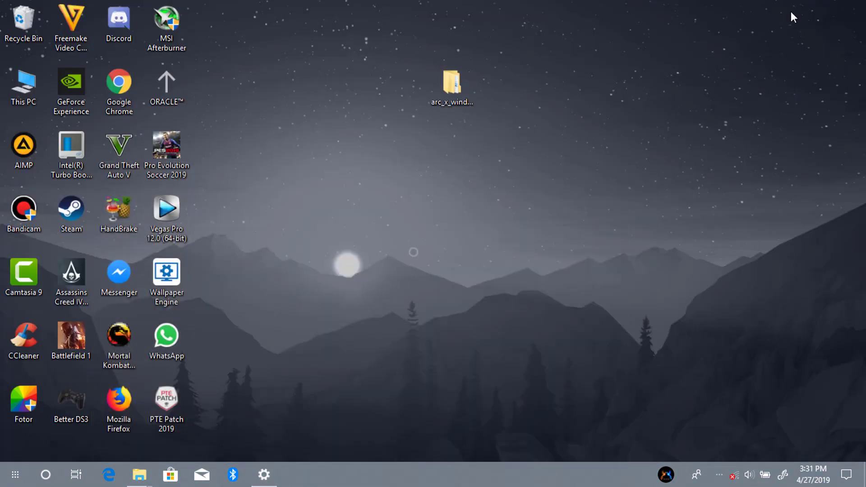
double_click(23, 86)
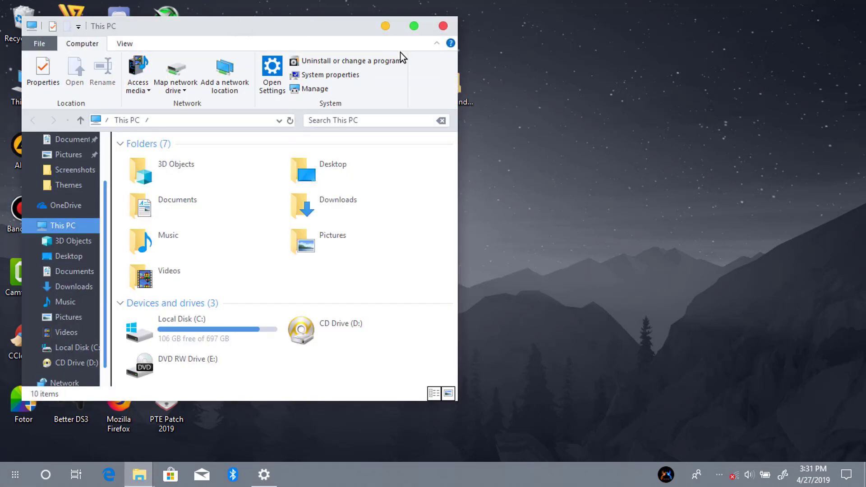
left_click_drag(300, 38, 435, 48)
double_click(434, 47)
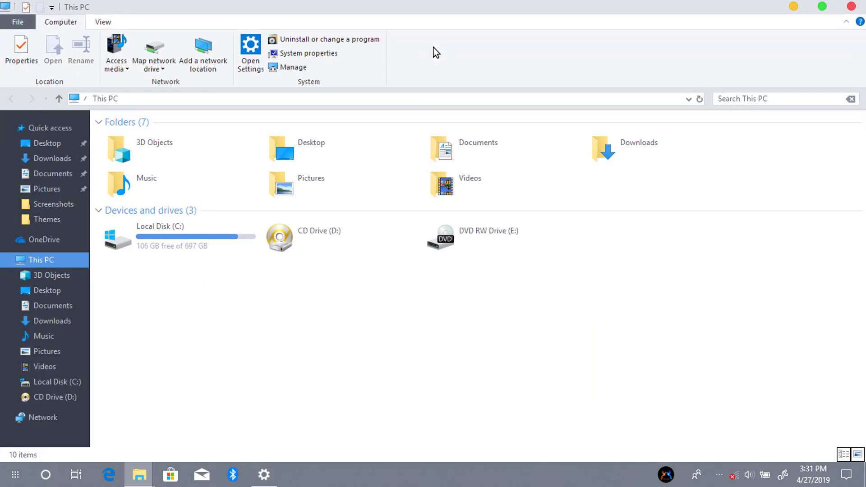
- Look into Local Disk (C:), return to This PC, and close the window
double_click(194, 239)
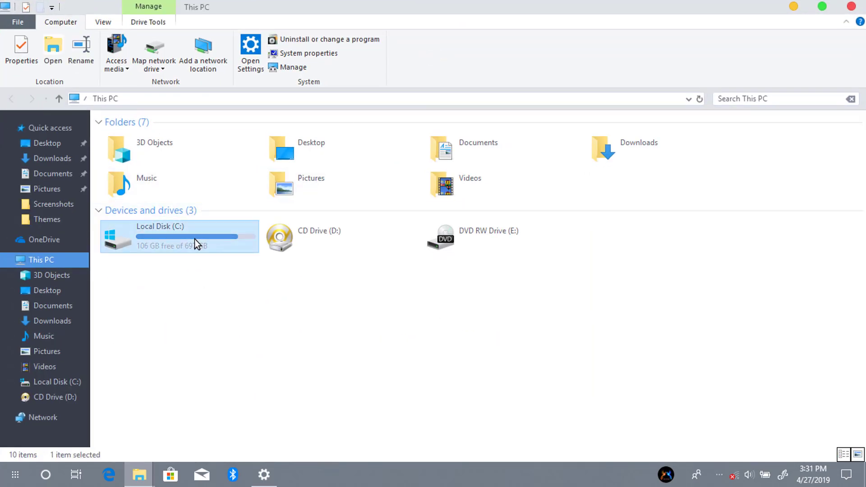
left_click(12, 104)
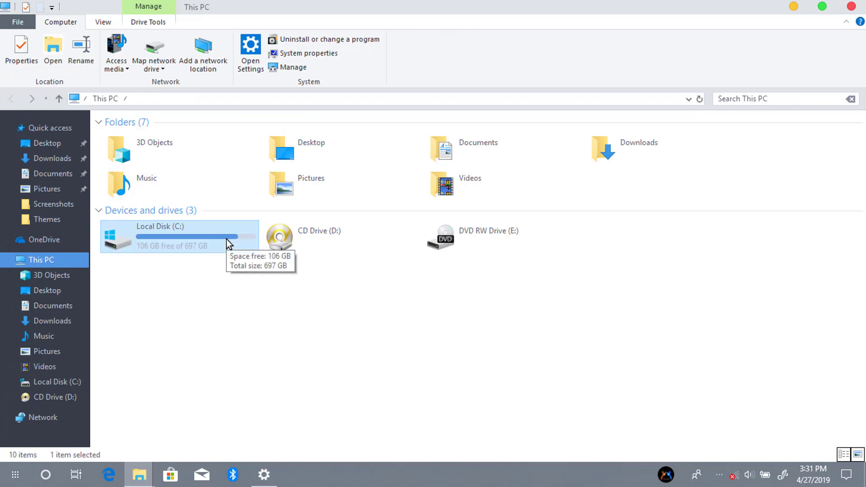
left_click(851, 6)
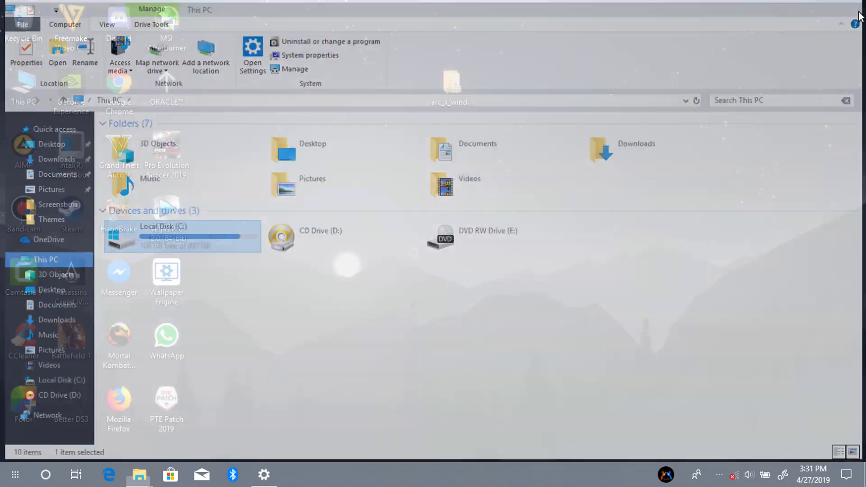
- Apply the Arc Flatabulous Light Menu theme from the Themes settings and open This PC to preview it
left_click(265, 474)
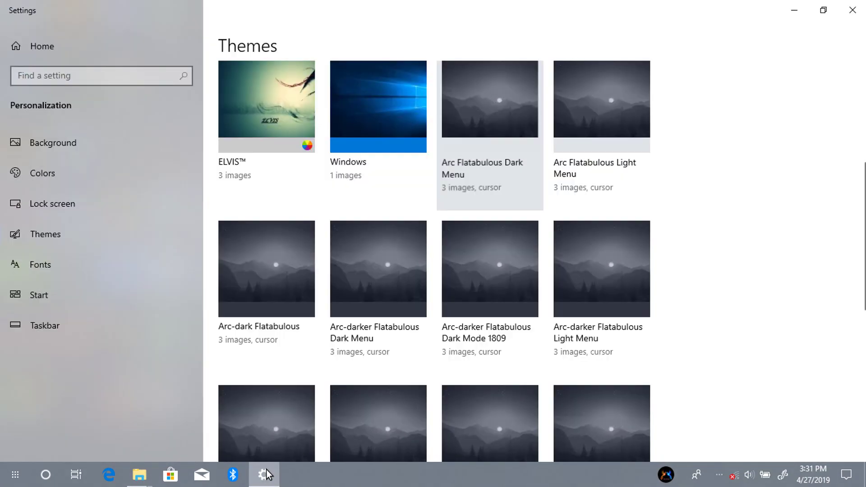
left_click(607, 128)
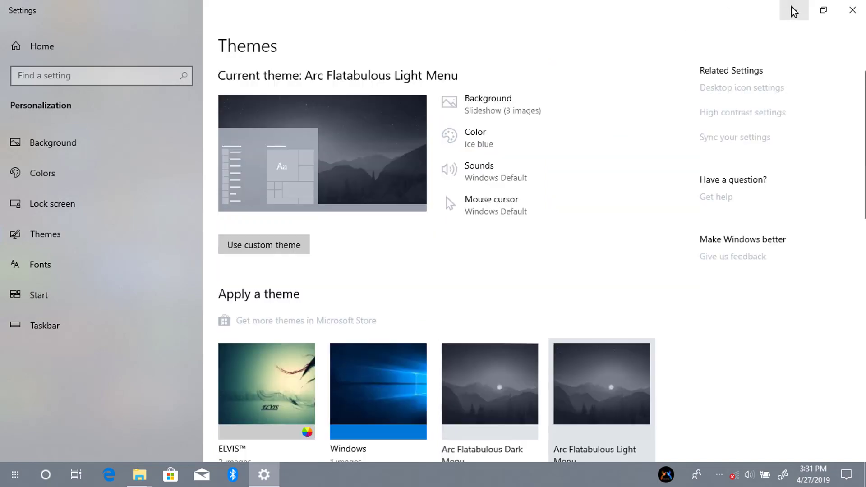
left_click(794, 12)
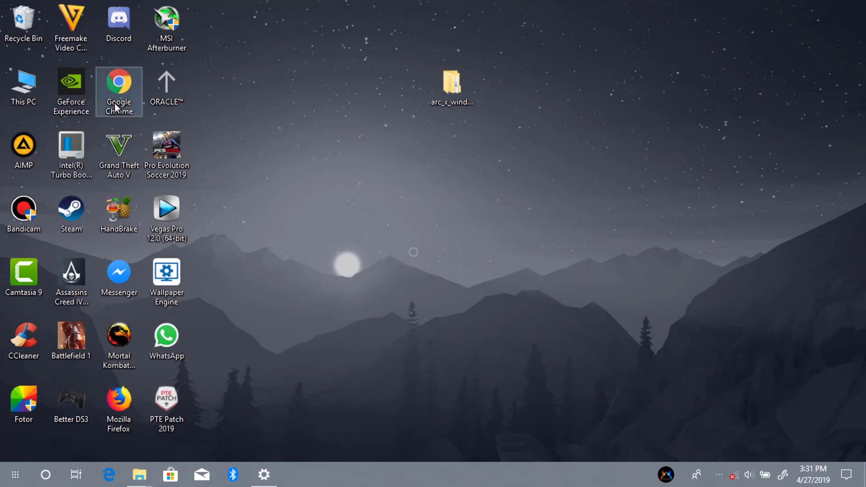
double_click(28, 84)
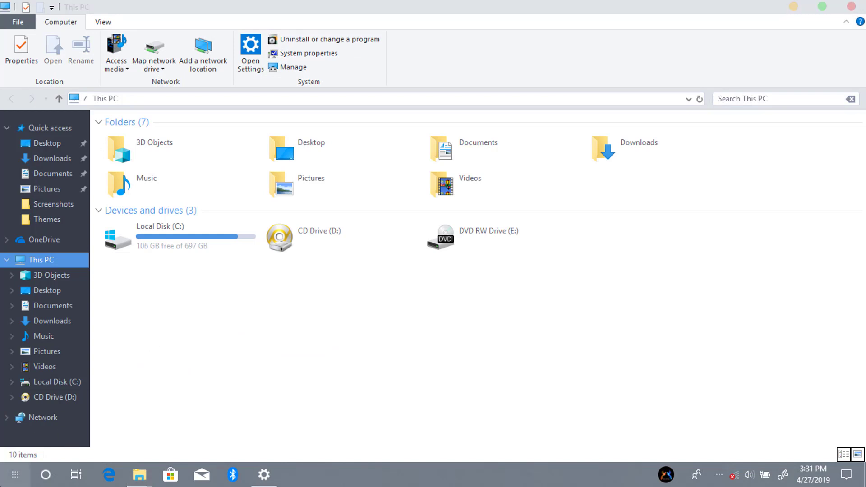
- Check how the Start menu looks in the light theme, and close the This PC window
key("super")
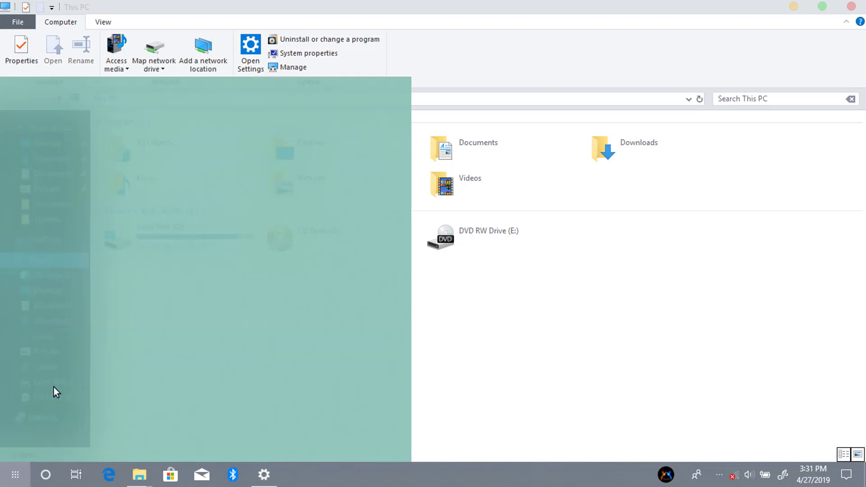
left_click(528, 333)
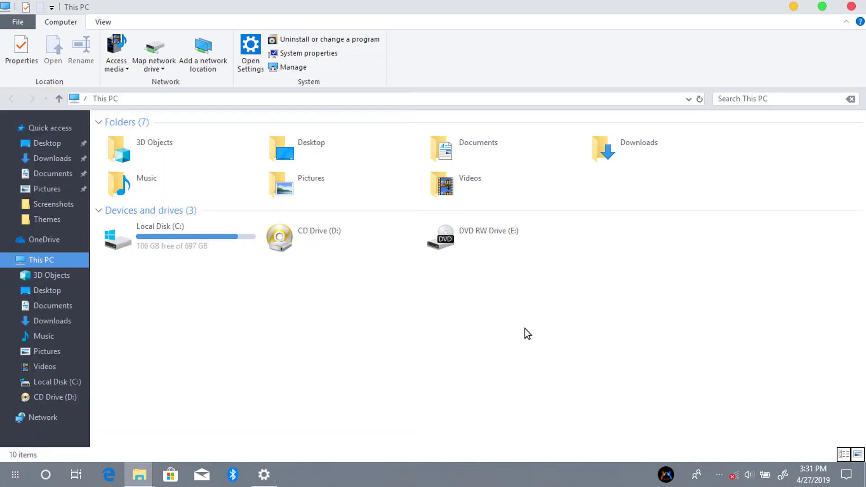
left_click(853, 6)
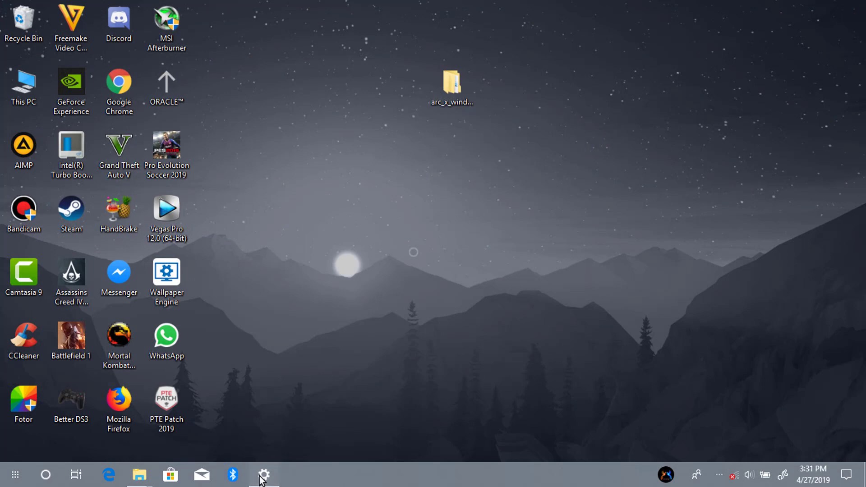
- Return to the Themes settings and apply the Arc-dark Flatabulous theme
scroll(424, 359, "down", 3)
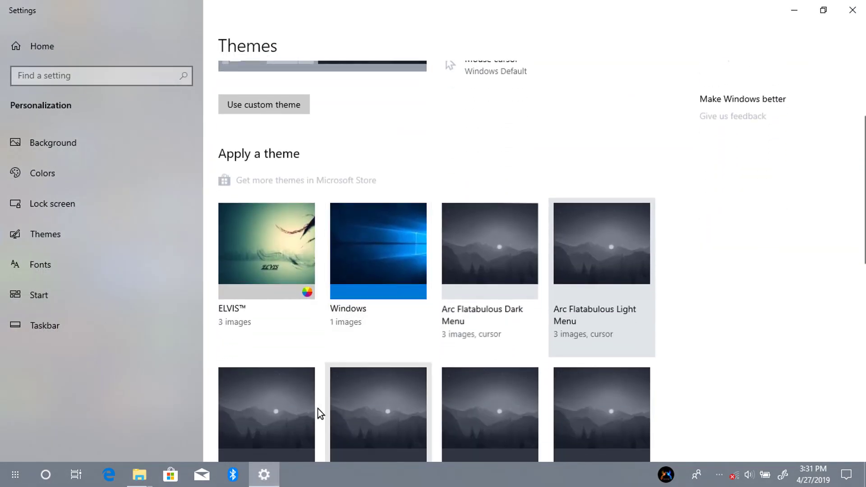
scroll(318, 409, "down", 2)
left_click(280, 352)
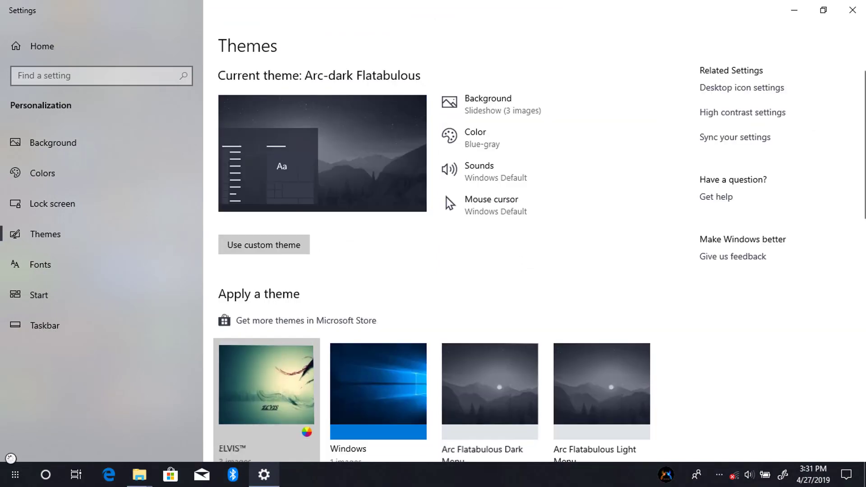
scroll(386, 201, "down", 3)
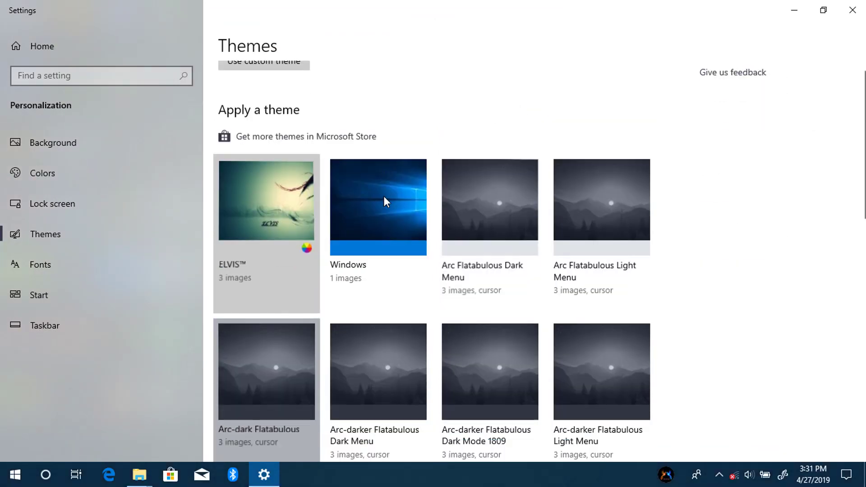
scroll(306, 329, "down", 2)
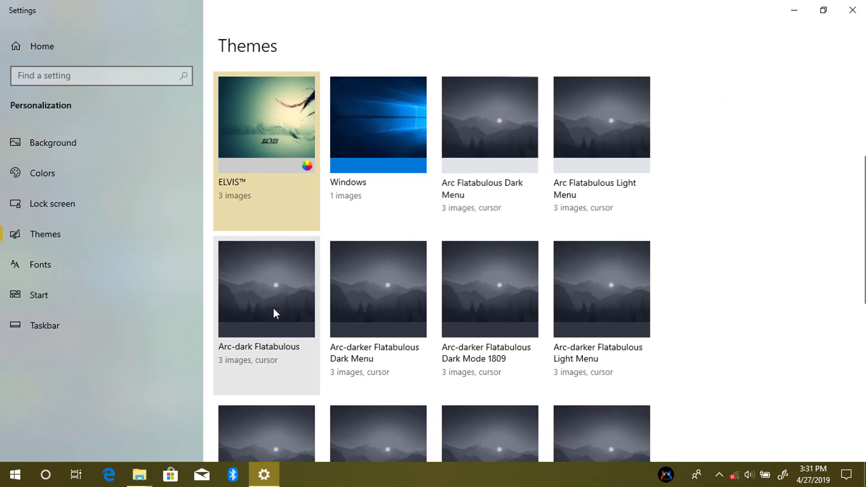
left_click(267, 305)
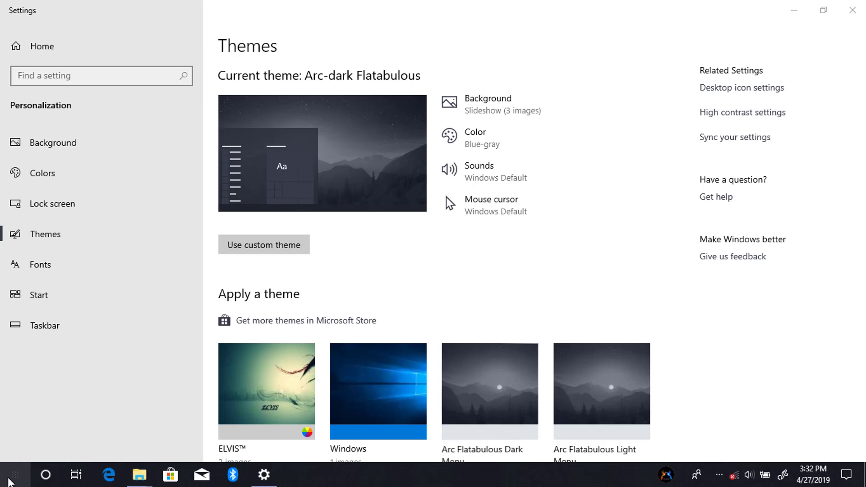
- Preview the dark theme on the Start menu, the desktop, This PC and Local Disk (C:), and minimize the windows
left_click(10, 480)
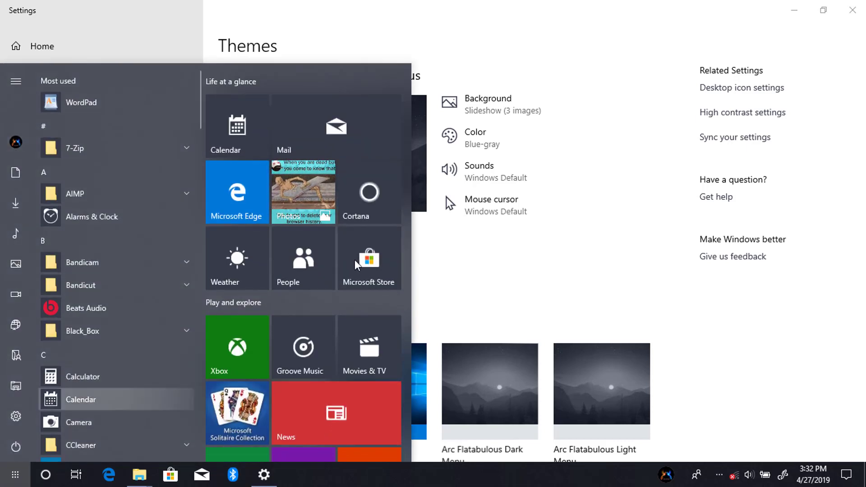
left_click(794, 10)
left_click(795, 10)
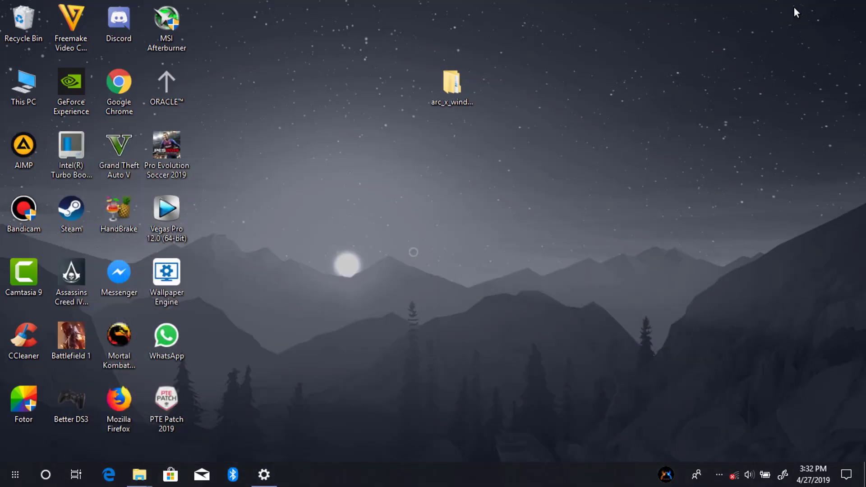
double_click(27, 86)
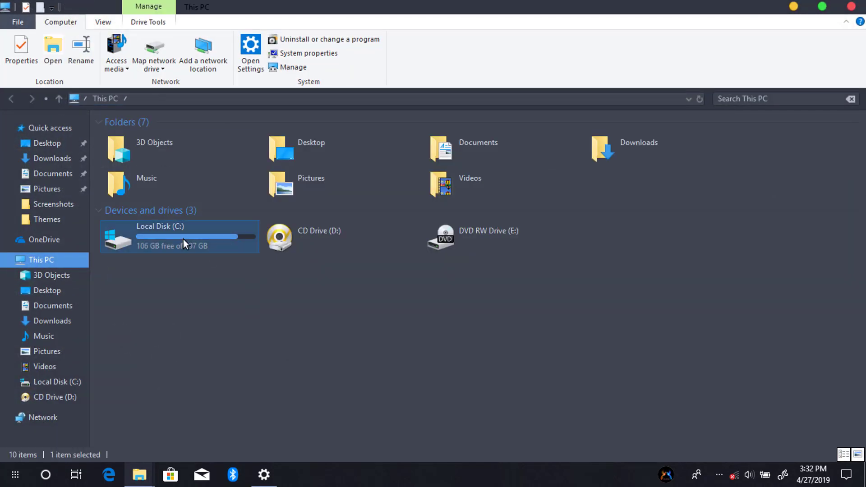
double_click(183, 239)
left_click(13, 99)
left_click(794, 6)
- Apply the Arc-darker Flatabulous Dark Menu theme from the Themes settings and minimize Settings
left_click(264, 475)
scroll(446, 197, "down", 5)
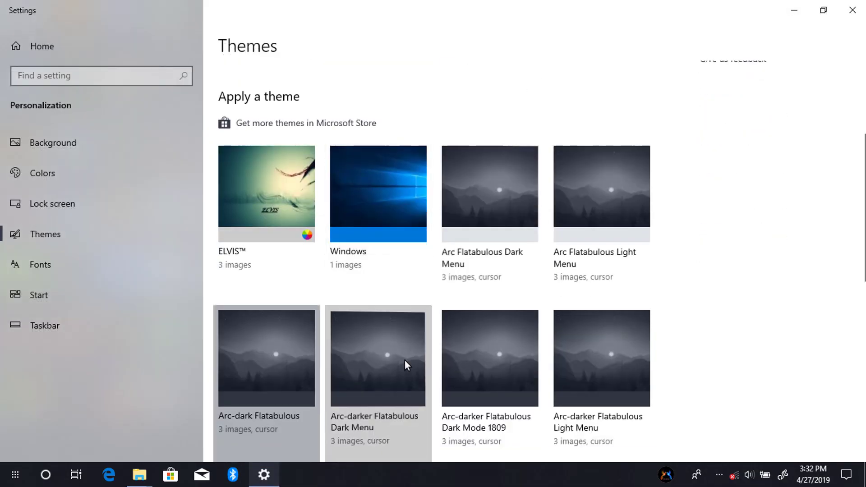
left_click(405, 361)
scroll(405, 361, "down", 5)
left_click(794, 10)
- Inspect the theme in a maximized This PC window and the hidden tray icons, and close the window
double_click(28, 86)
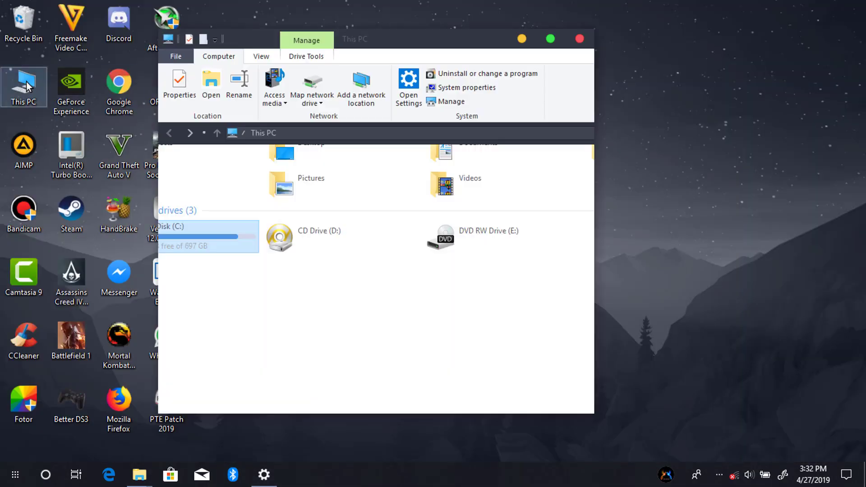
double_click(403, 38)
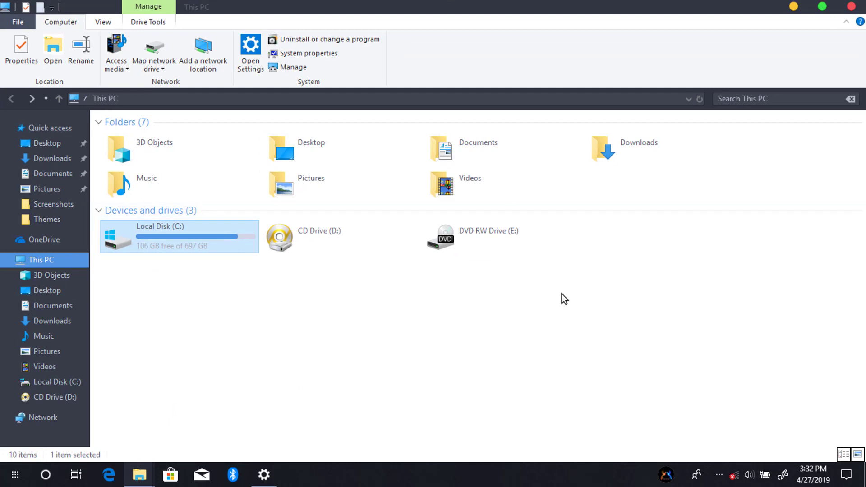
left_click(719, 477)
left_click(719, 476)
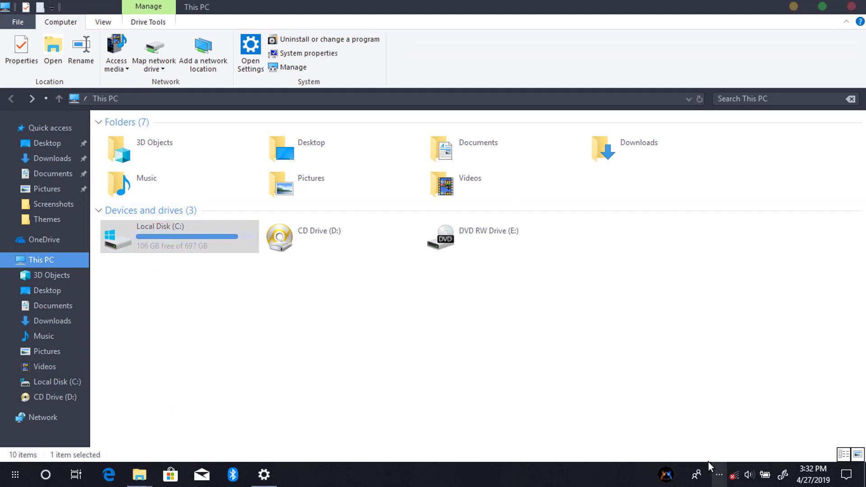
left_click(852, 7)
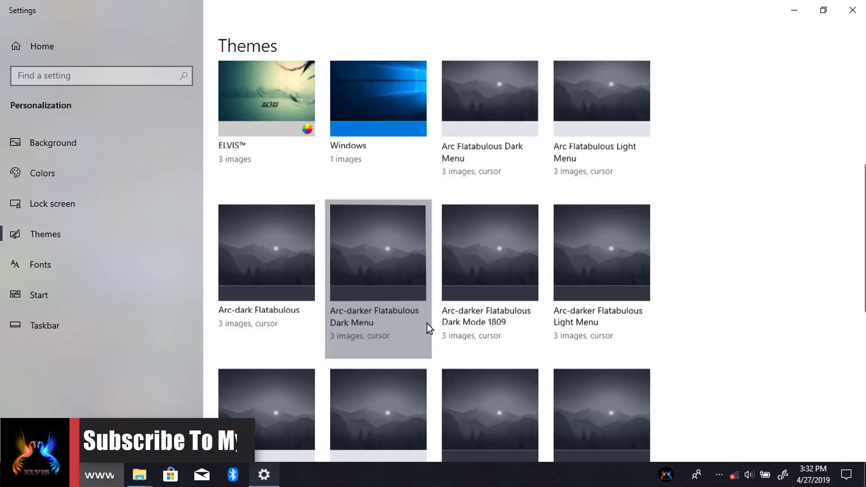
- Apply the Arc-darker Flatabulous Dark Mode 1809 theme and preview it in This PC
scroll(427, 324, "down", 1)
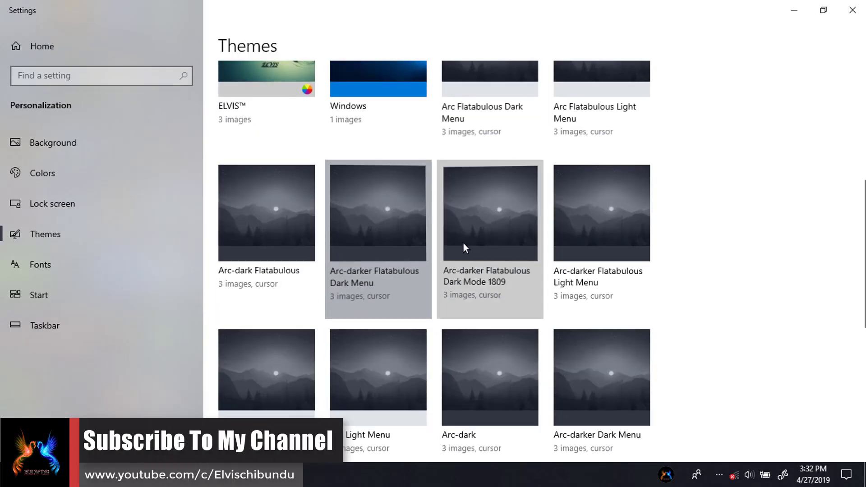
left_click(464, 242)
left_click(794, 14)
double_click(23, 85)
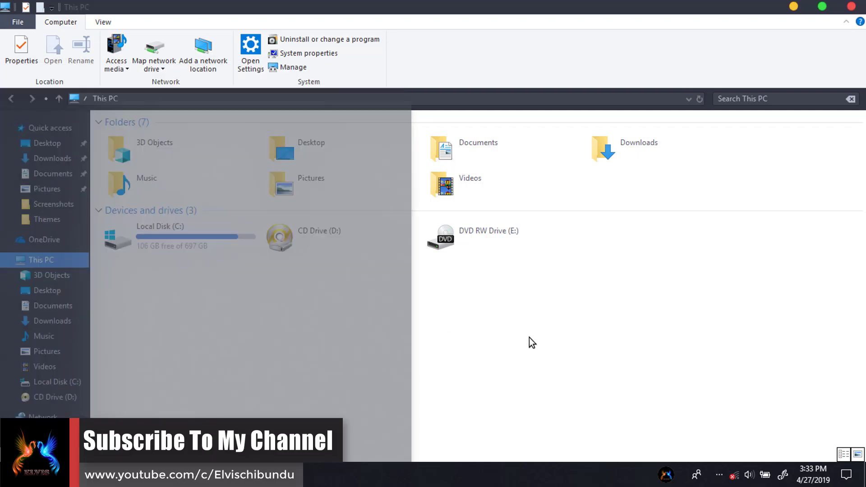
left_click(794, 6)
- Apply the Arc-darker Flatabulous Light Menu theme from the Themes settings and minimize Settings
left_click(264, 474)
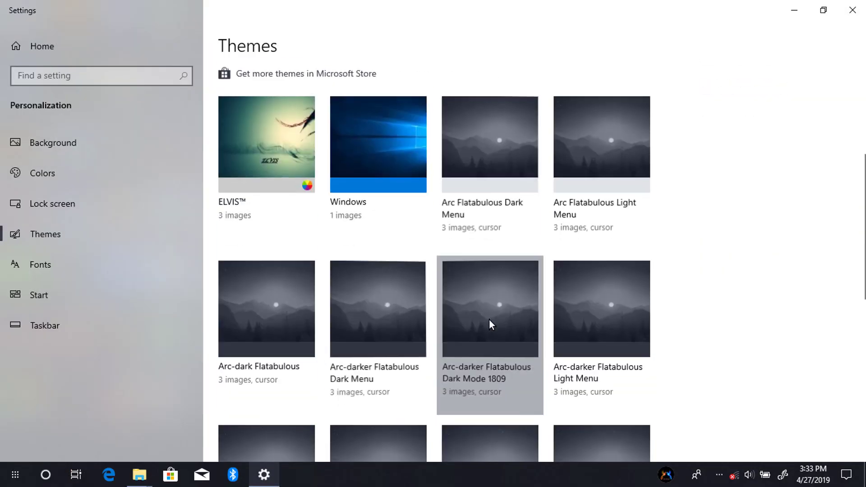
left_click(586, 299)
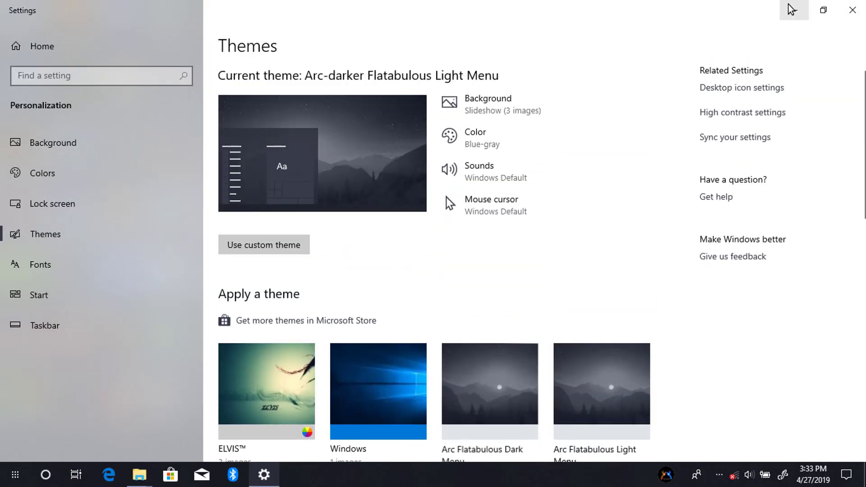
left_click(794, 10)
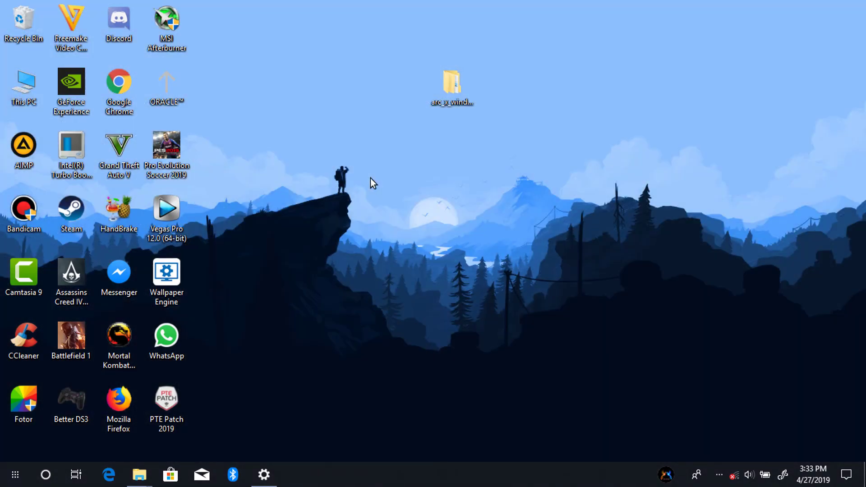
- Switch the desktop to the next background and open This PC in a maximized window
right_click(368, 179)
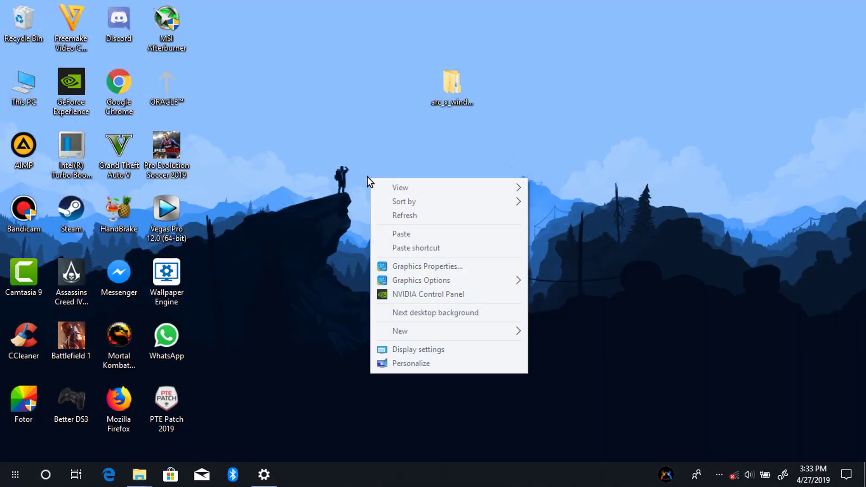
left_click(464, 314)
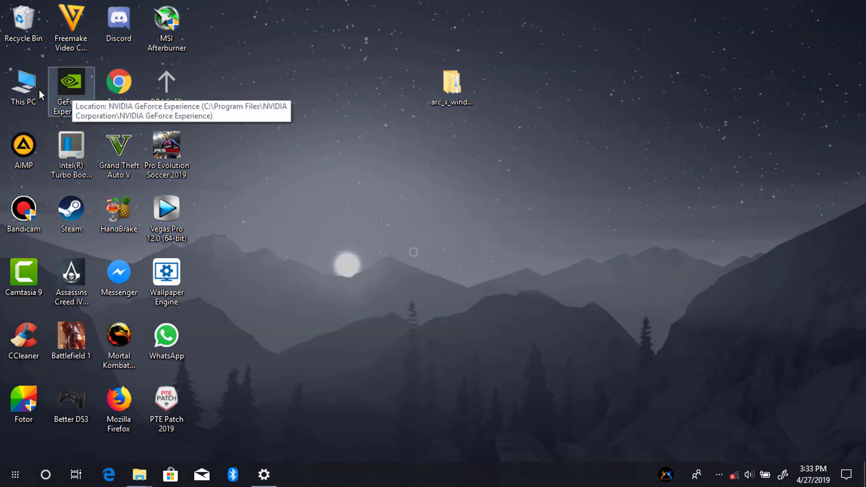
double_click(23, 85)
double_click(356, 42)
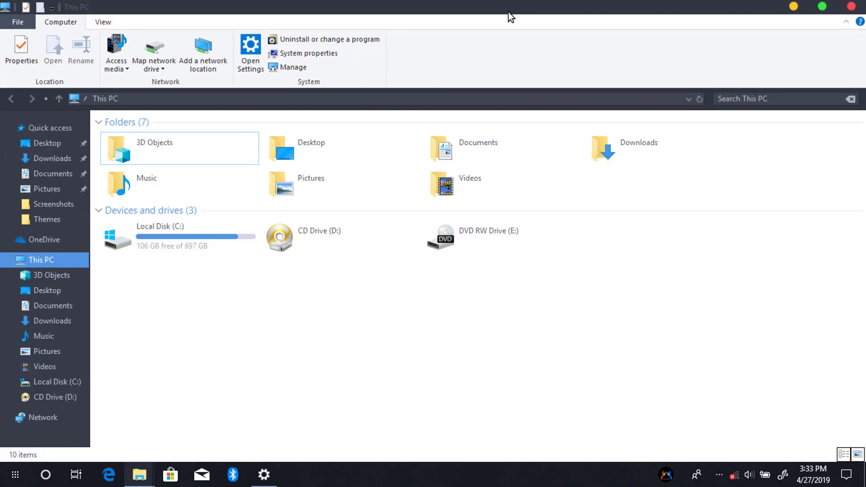
- Close This PC, apply the Arc Dark Menu theme from the Themes settings, and show the desktop
left_click(851, 6)
left_click(271, 471)
scroll(551, 278, "down", 10)
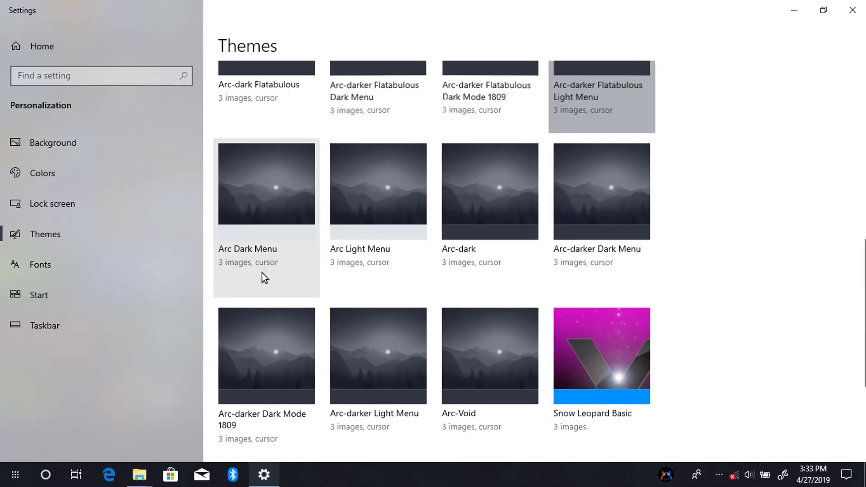
left_click(264, 220)
key("super+d")
- Switch the desktop to the next background, preview the Arc Dark Menu theme in This PC, and close the window
right_click(350, 121)
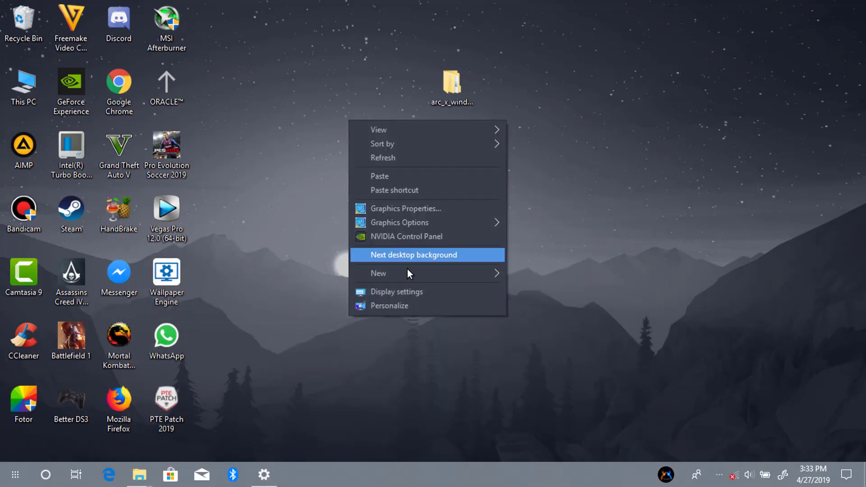
left_click(422, 255)
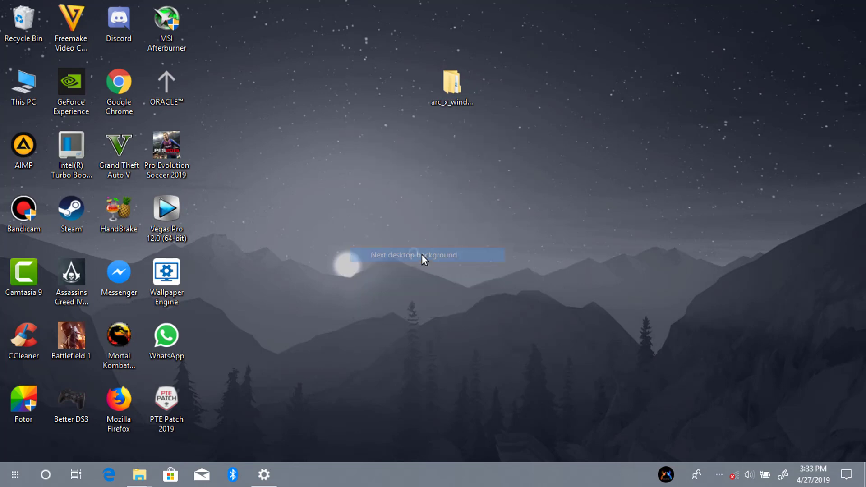
double_click(21, 78)
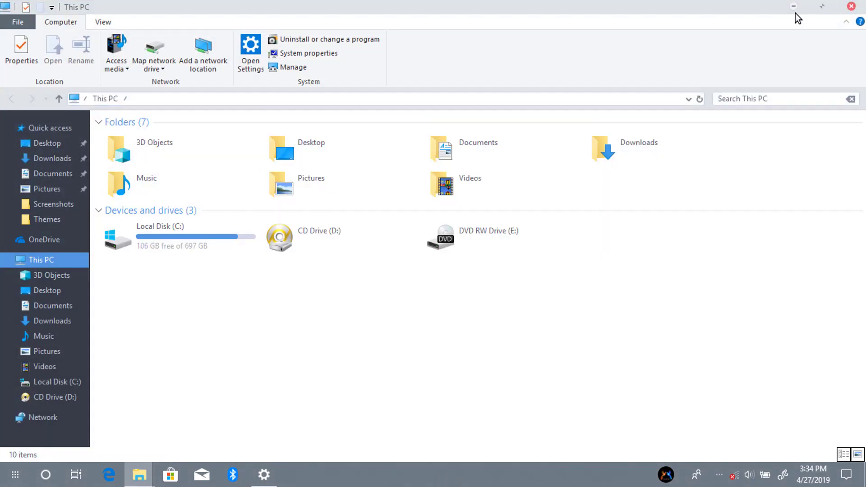
left_click(852, 6)
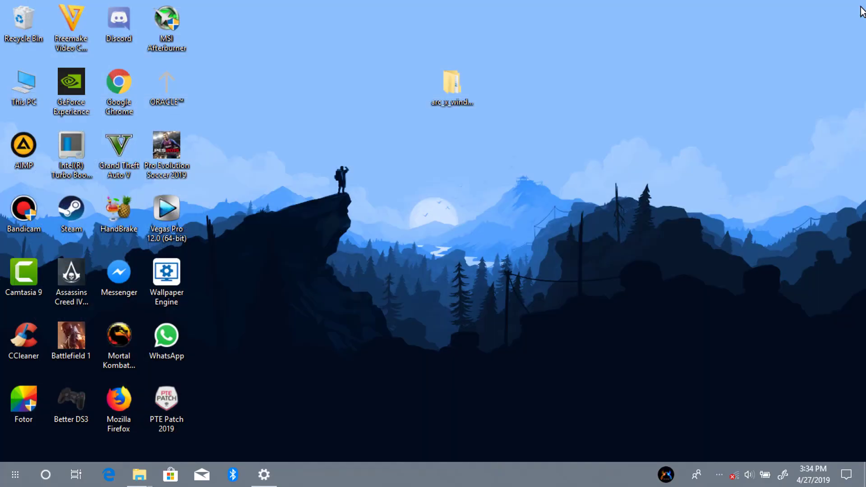
- Apply the Arc Light Menu theme from the Themes settings and minimize Settings
left_click(264, 475)
scroll(497, 327, "down", 10)
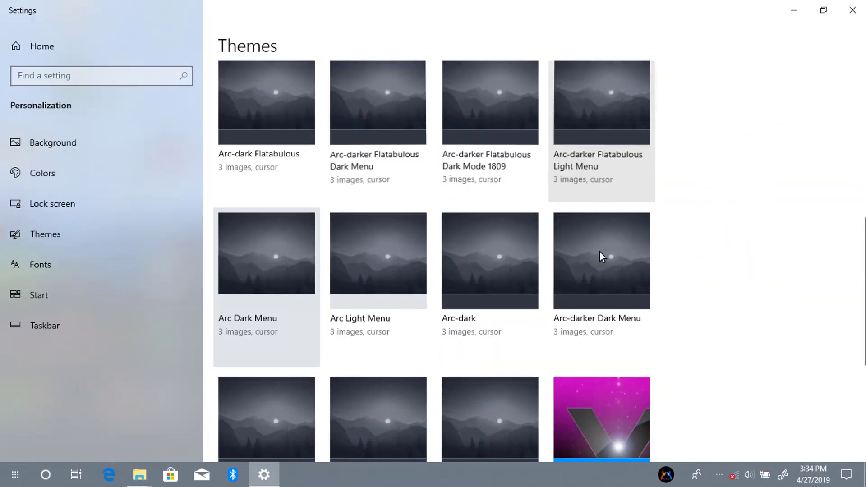
left_click(394, 261)
scroll(742, 303, "down", 10)
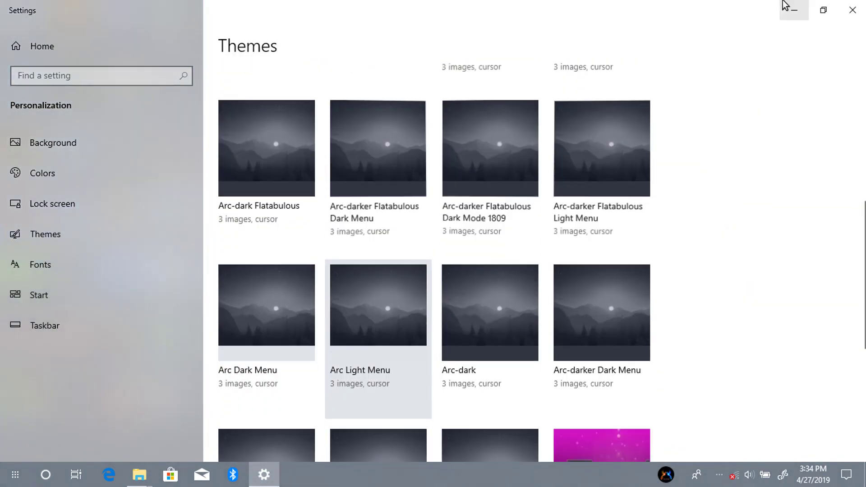
left_click(795, 10)
- Advance the desktop background, preview the Arc Light Menu theme in This PC, and minimize the window
right_click(289, 117)
left_click(375, 257)
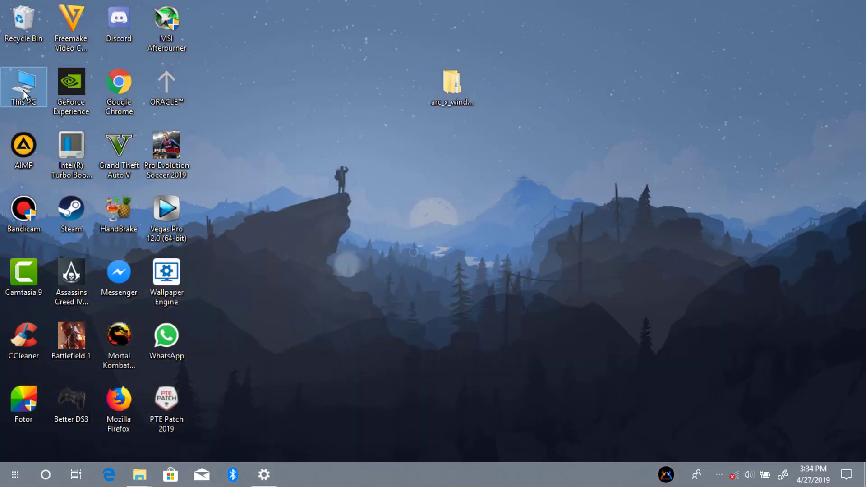
double_click(23, 91)
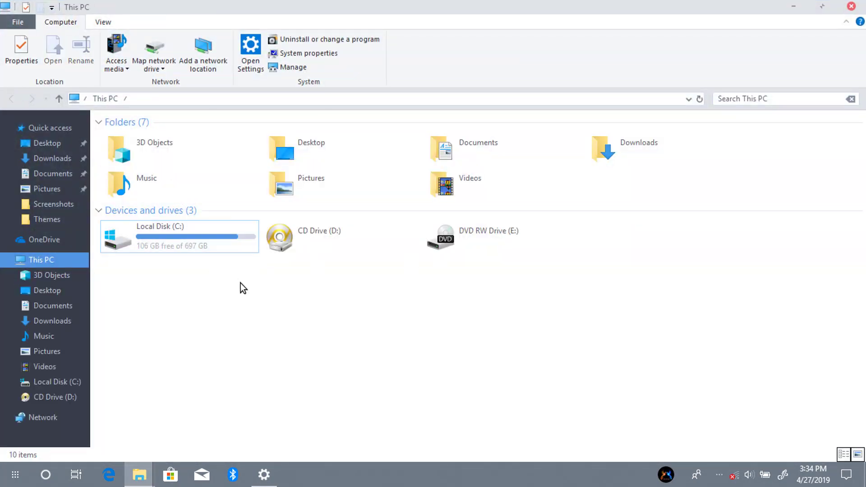
left_click(139, 475)
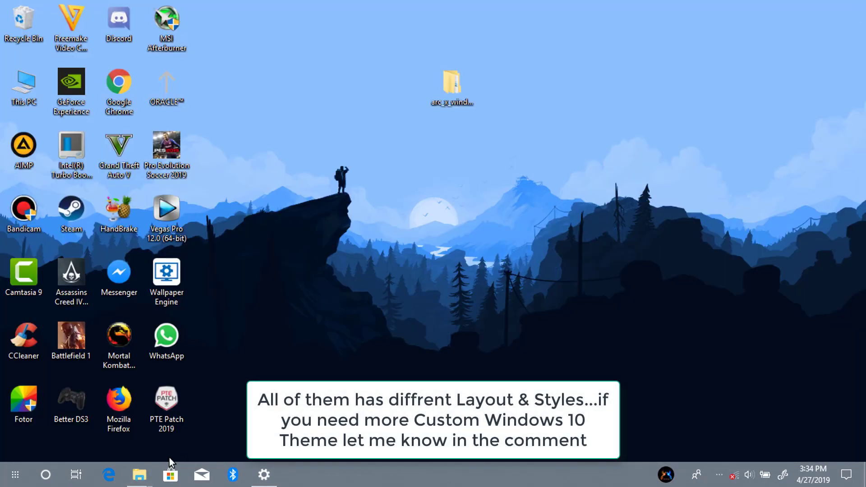
- Apply the Arc-dark theme from the Themes settings and minimize Settings
left_click(264, 475)
scroll(434, 322, "down", 5)
scroll(437, 315, "up", 3)
left_click(495, 198)
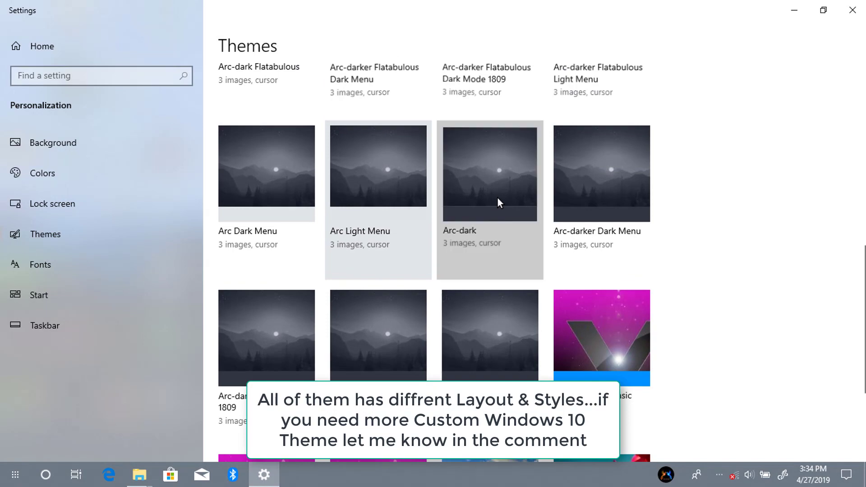
left_click(795, 17)
- Switch to the next desktop background, preview the Arc-dark theme in This PC with Local Disk (C:) selected, and close the window
right_click(315, 87)
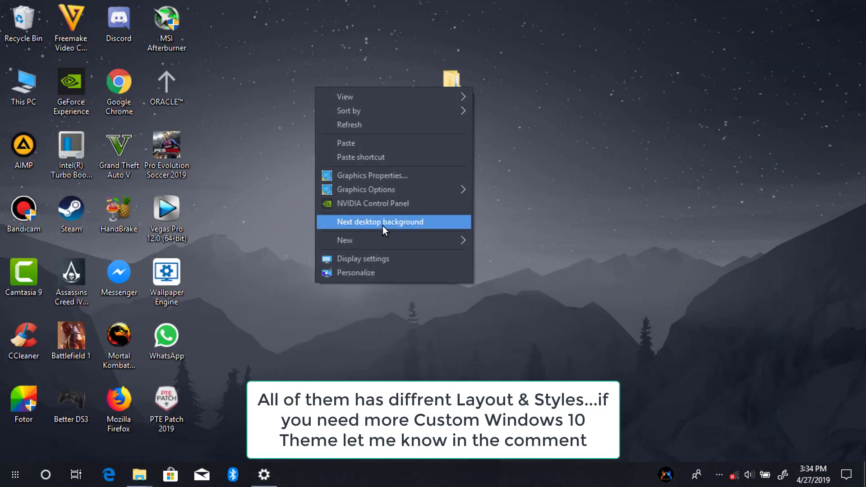
left_click(382, 226)
double_click(31, 95)
left_click(196, 240)
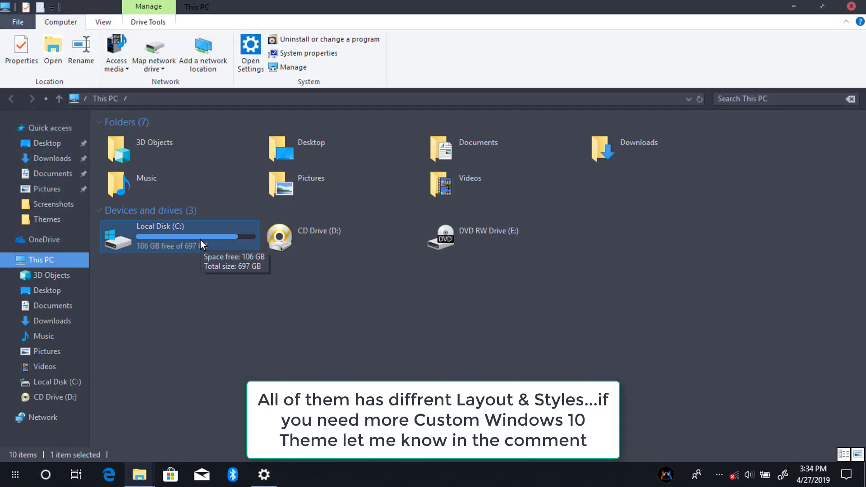
left_click(852, 6)
- Apply the Arc-darker Dark Menu theme from the Themes settings and minimize Settings
left_click(264, 475)
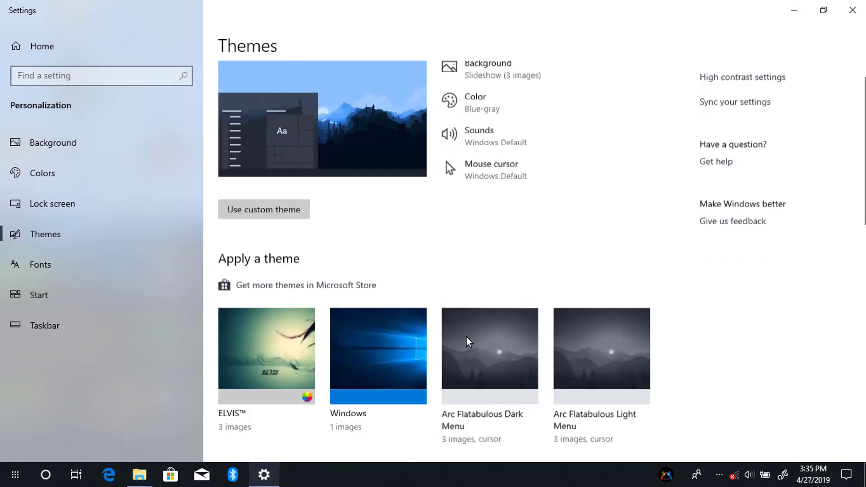
scroll(604, 275, "down", 10)
left_click(604, 270)
left_click(794, 10)
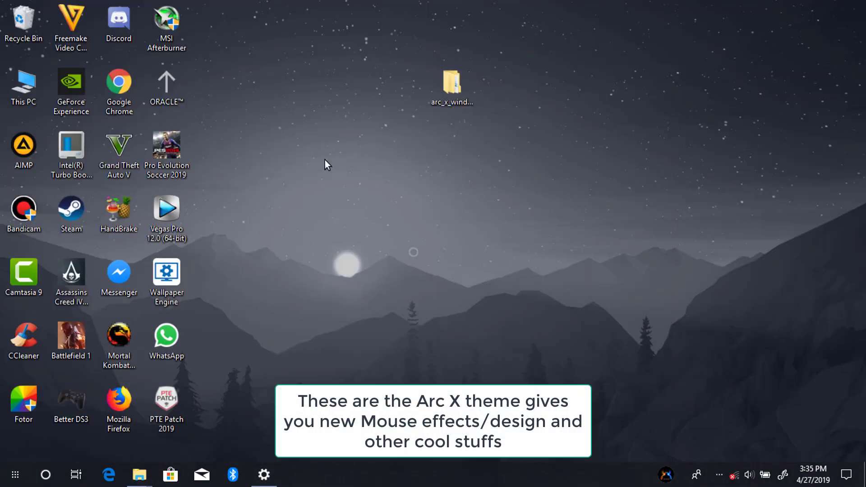
- Advance the desktop background, preview the Arc-darker Dark Menu theme in This PC, and minimize the window
right_click(326, 160)
left_click(374, 294)
double_click(35, 78)
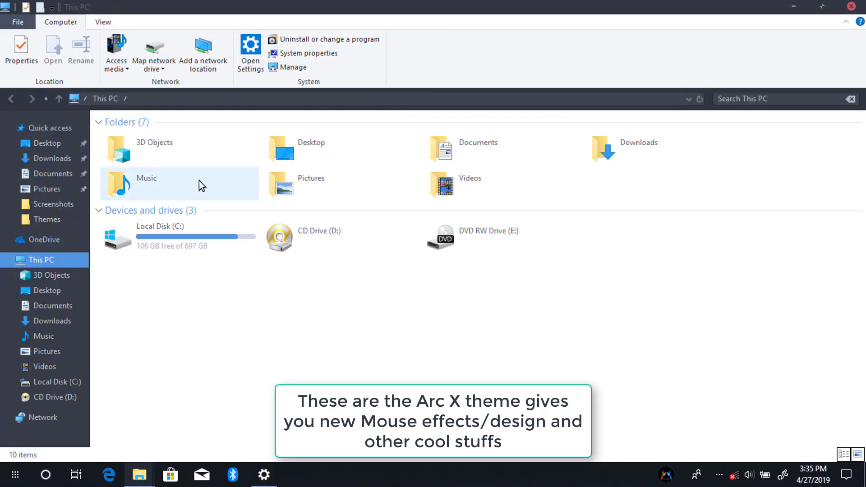
left_click(793, 6)
- Apply the Arc-darker Dark Mode 1809 theme, preview it in This PC, and close the window
left_click(264, 475)
scroll(457, 280, "down", 10)
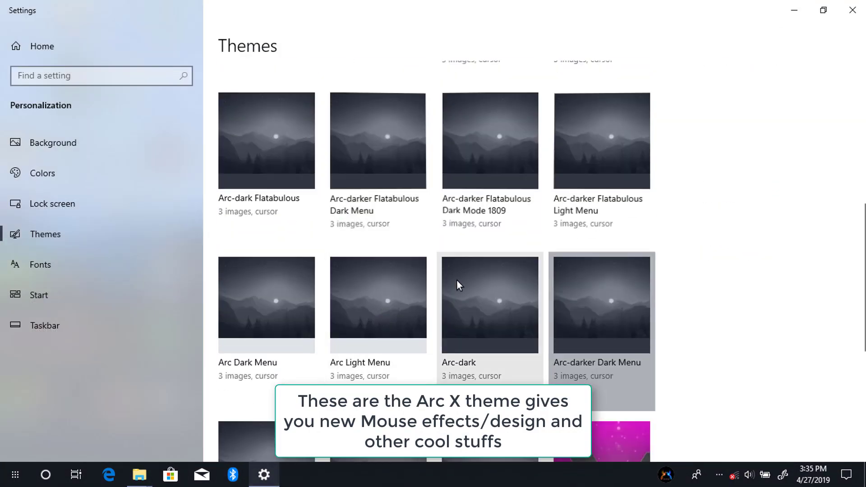
left_click(275, 331)
left_click(796, 10)
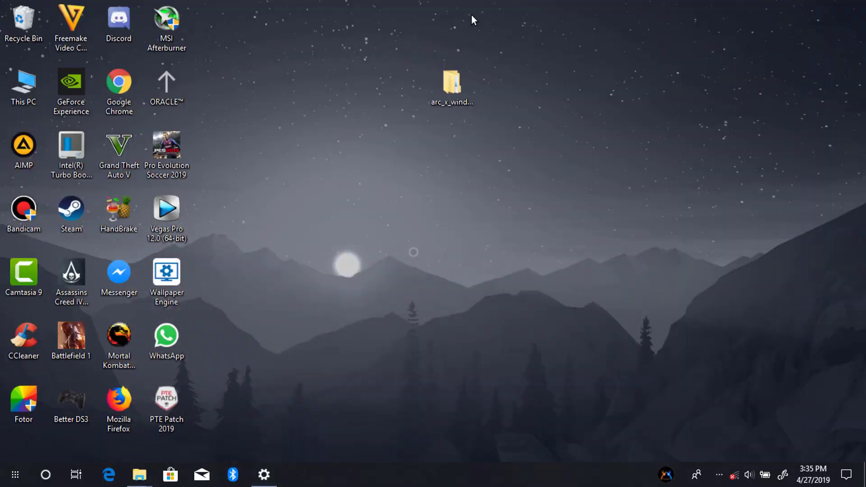
double_click(20, 94)
left_click(856, 10)
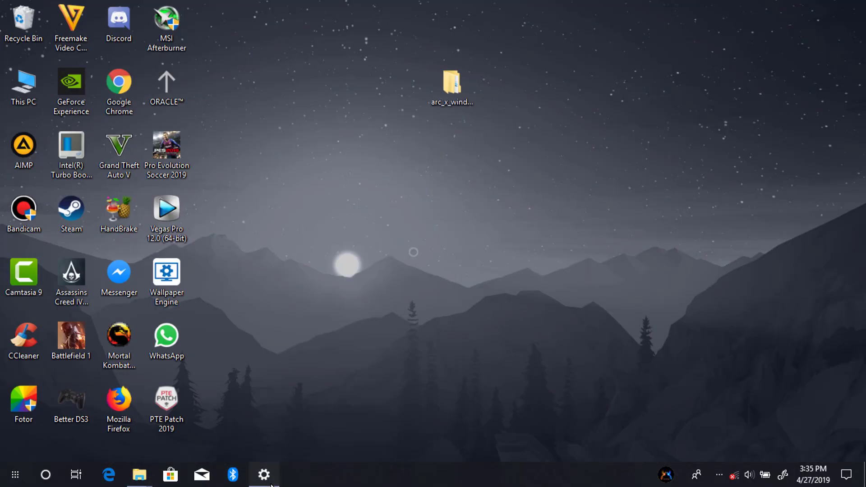
- Apply the Arc-darker Light Menu theme, preview it in This PC, and close the window
left_click(264, 475)
scroll(430, 345, "down", 2)
left_click(391, 290)
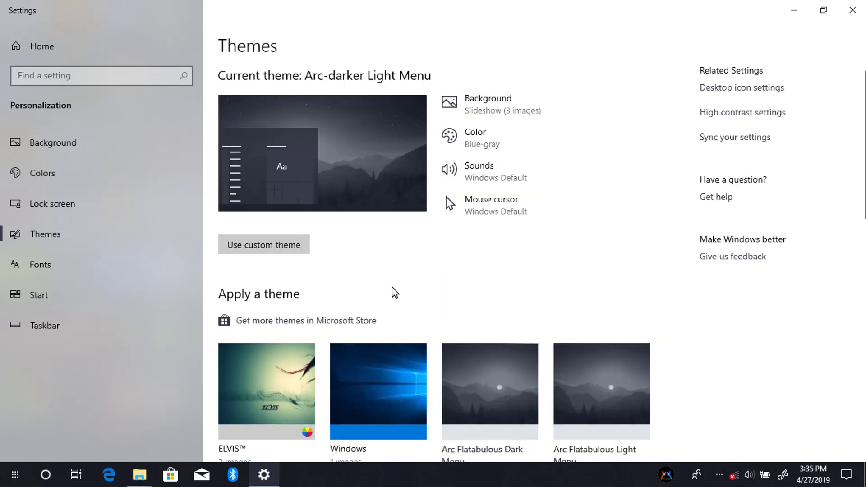
left_click(794, 10)
double_click(20, 91)
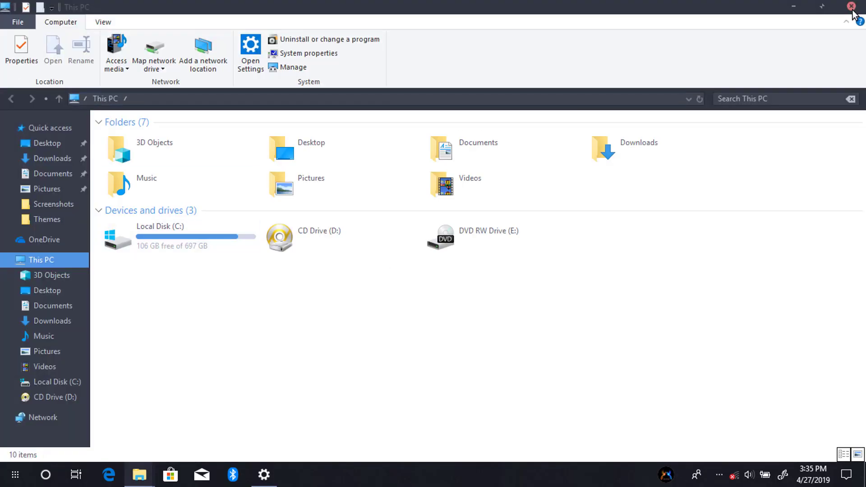
left_click(855, 10)
- Apply the Arc-Void theme from the Themes settings and minimize Settings
right_click(358, 174)
left_click(264, 475)
scroll(462, 288, "down", 2)
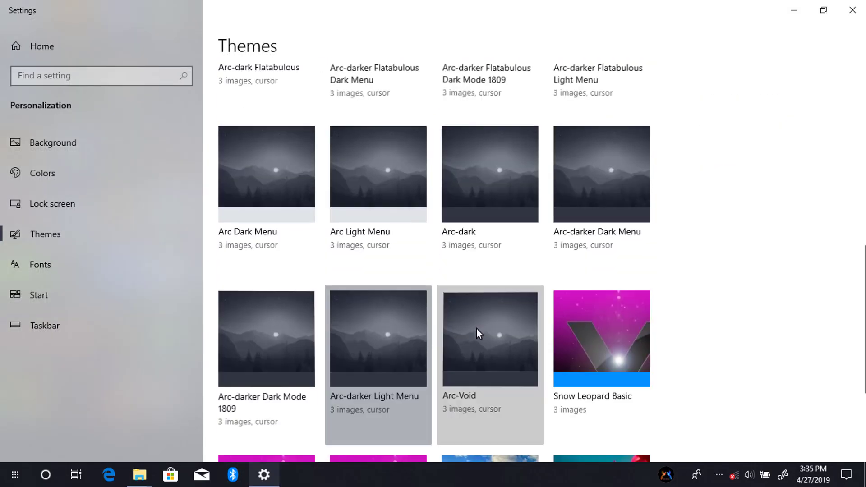
left_click(477, 328)
left_click(795, 10)
- Preview the Arc-Void theme in This PC by visiting Local Disk (C:) and returning, and restore the window to a smaller size
double_click(37, 94)
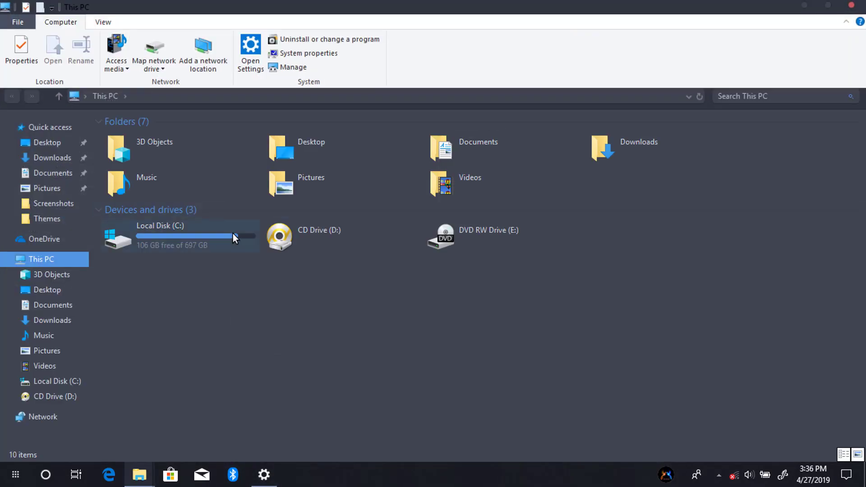
double_click(233, 233)
left_click(10, 97)
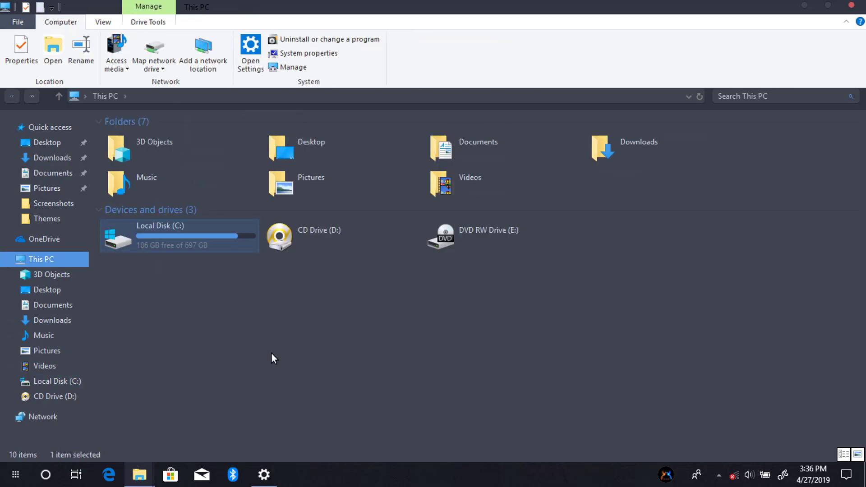
double_click(445, 7)
left_click_drag(544, 68, 521, 37)
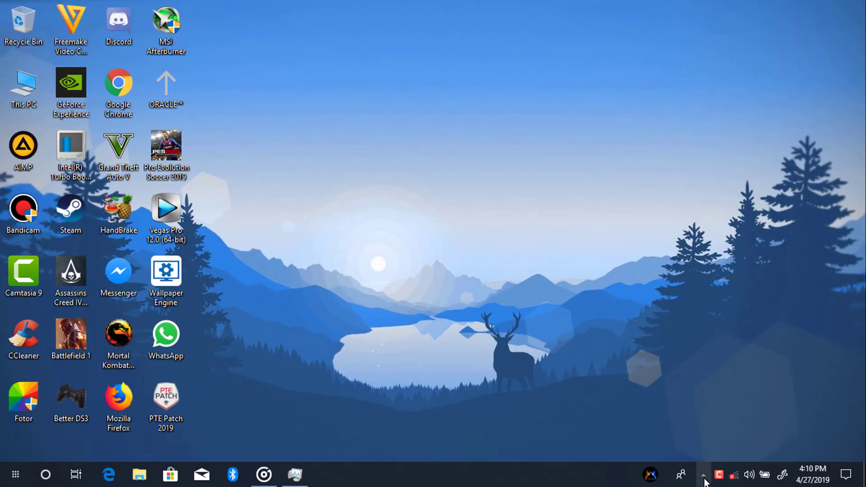
- Open Mouse Properties from the hidden tray icons, centre the dialog on the desktop, and inspect its Buttons and Pointers pages
left_click(704, 478)
double_click(688, 404)
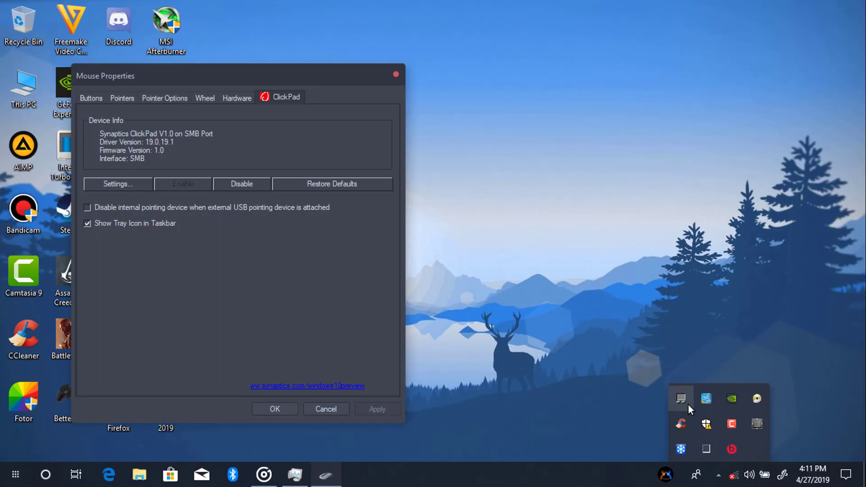
left_click_drag(278, 79, 466, 54)
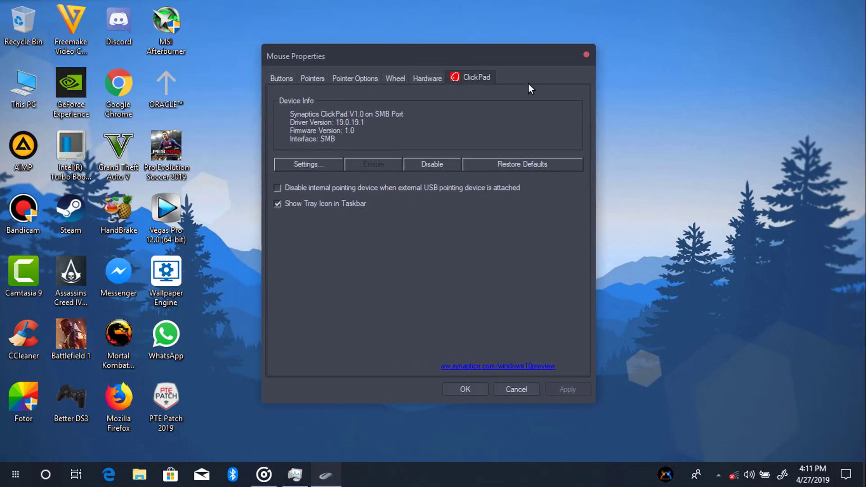
left_click(289, 79)
left_click(311, 78)
mouse_move(496, 192)
left_mouse_down()
mouse_move(498, 199)
mouse_move(497, 183)
left_mouse_up()
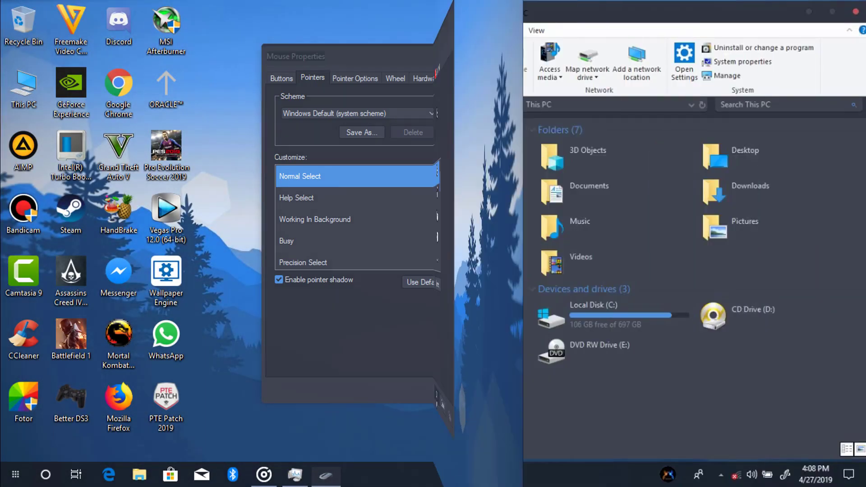
- Open Task Manager and resize and move its window to inspect the dark theme styling
right_click(367, 474)
left_click(464, 429)
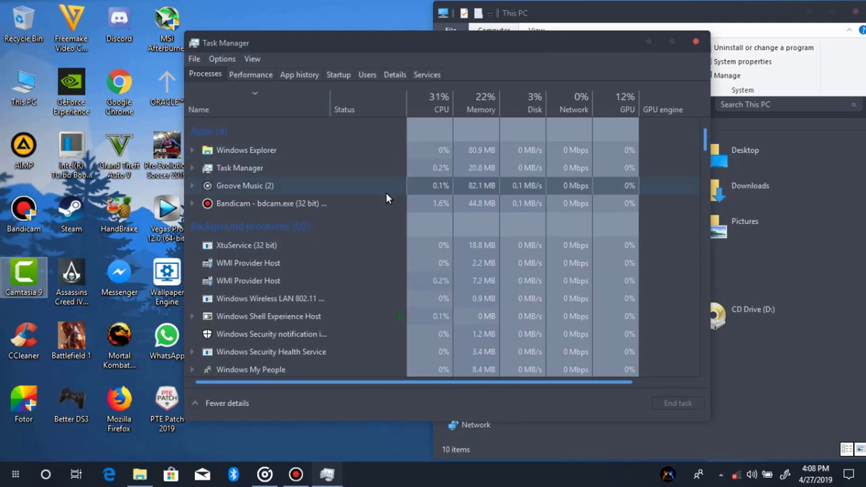
left_click_drag(710, 188, 731, 177)
left_click_drag(540, 47, 506, 50)
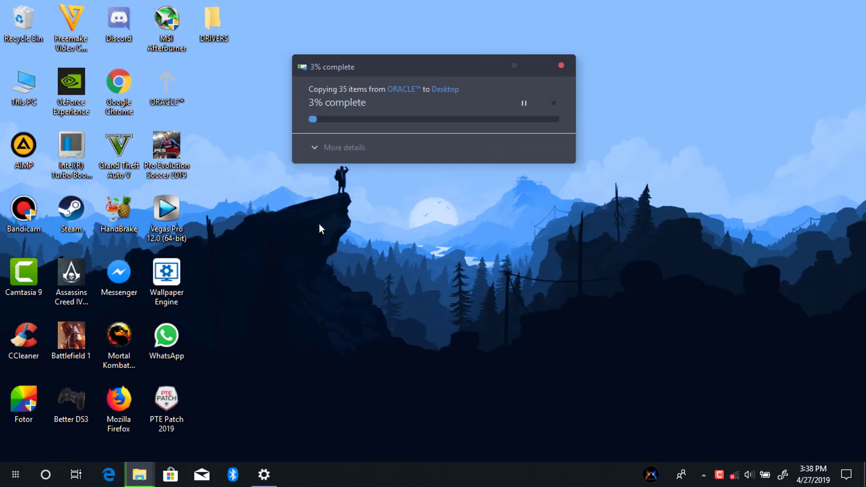
- Reposition the file copy progress window on the desktop and expand its details to inspect the themed transfer graph
left_click_drag(415, 64, 428, 73)
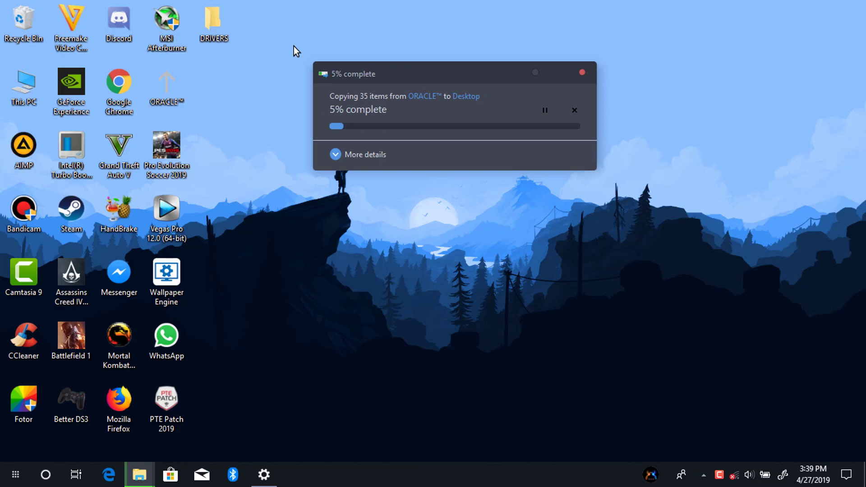
left_click(335, 154)
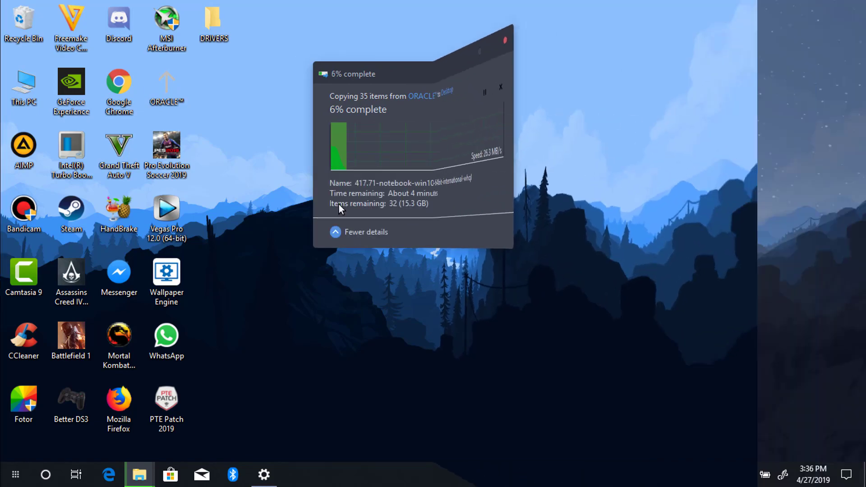